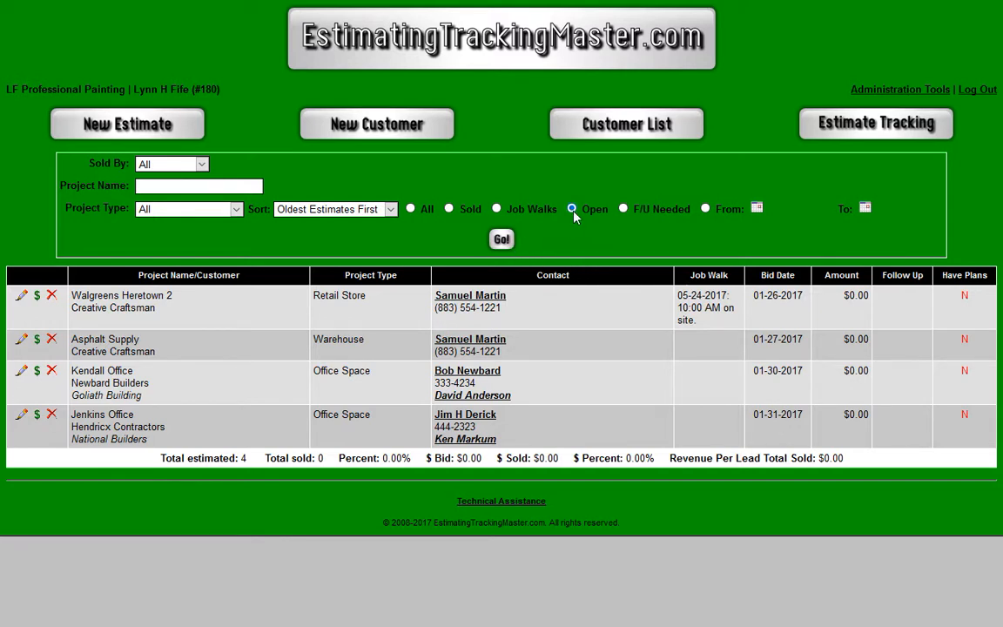
List the open estimates and view the blank form for adding a new customer
click(506, 240)
click(398, 128)
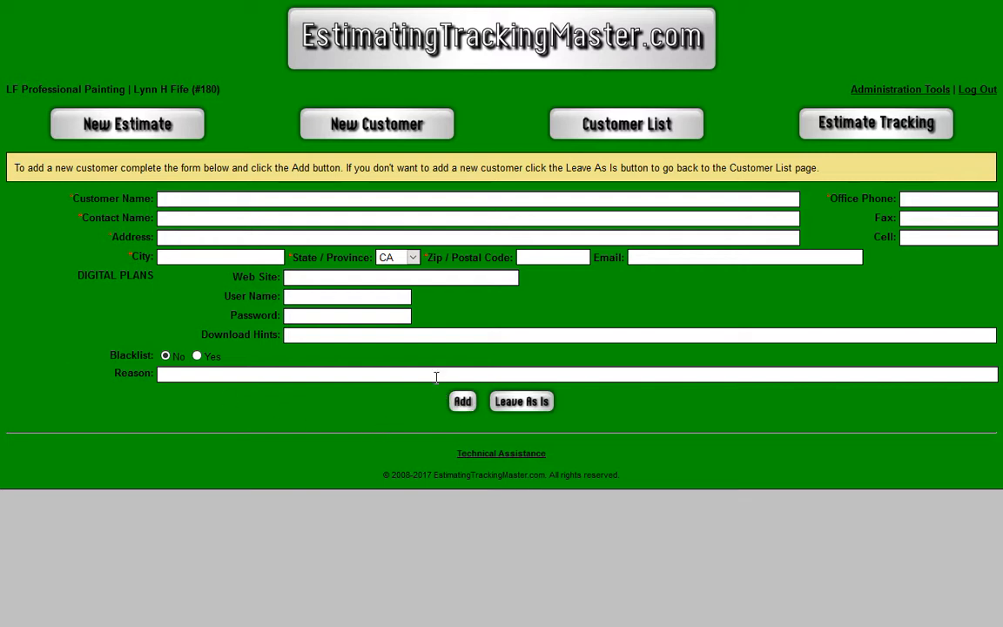
Start a new estimate with the project name "Postman Warehouse" and the project type Warehouse
click(135, 128)
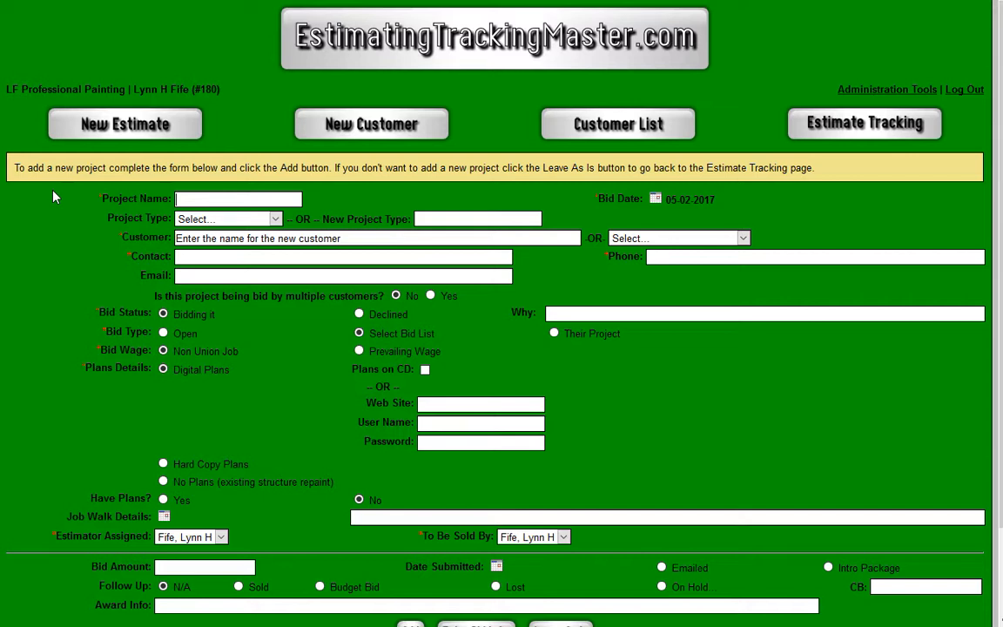
text(Postman Warehouse)
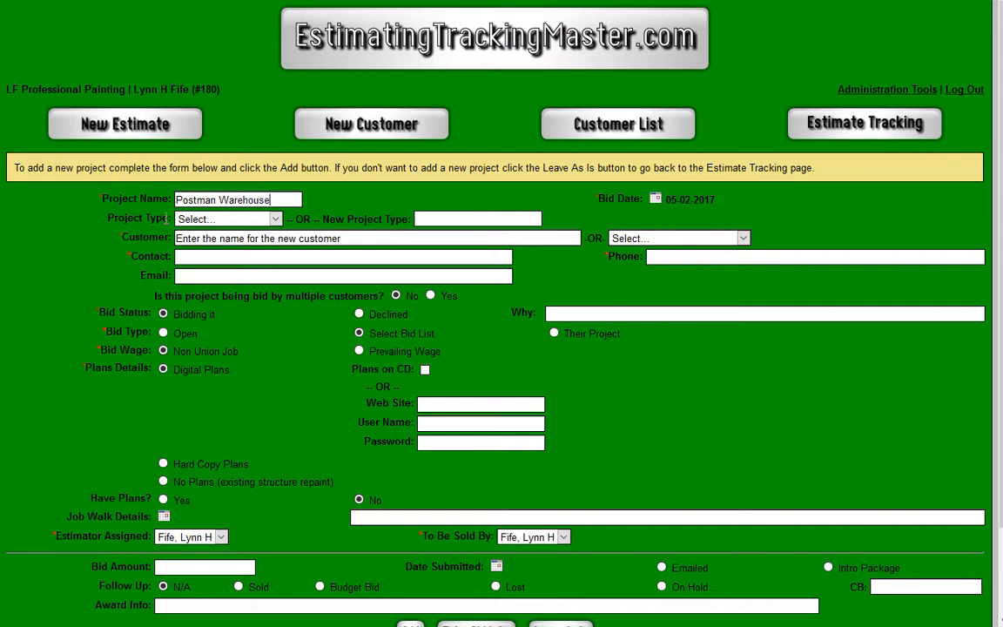
click(275, 219)
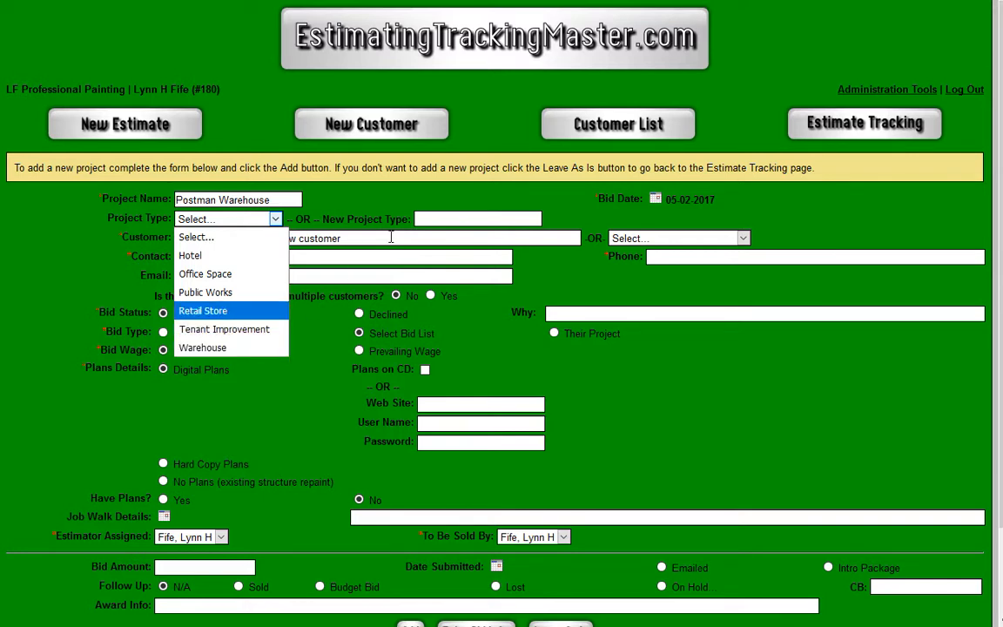
click(439, 220)
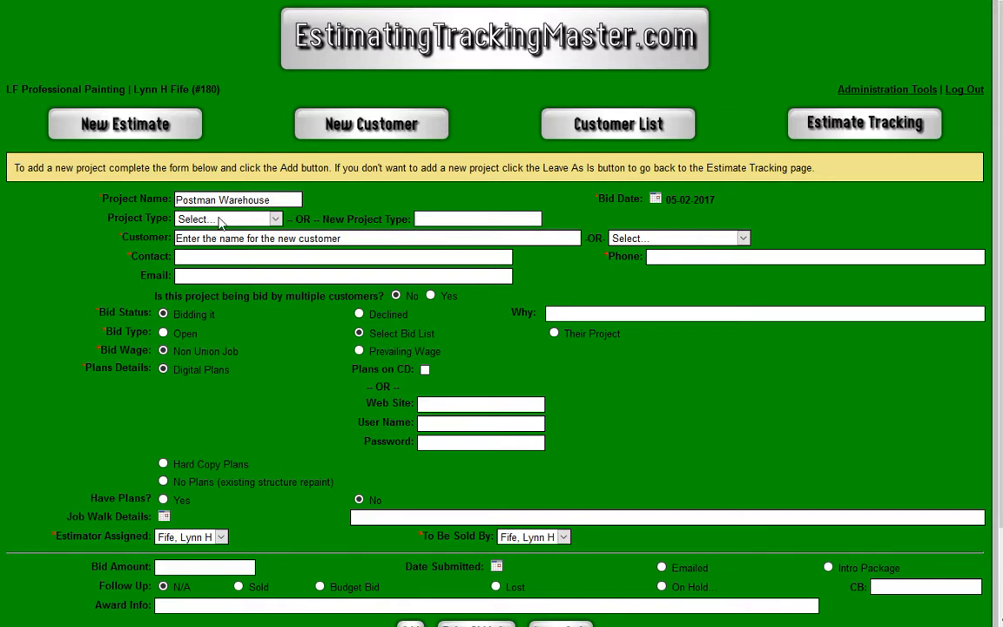
click(275, 221)
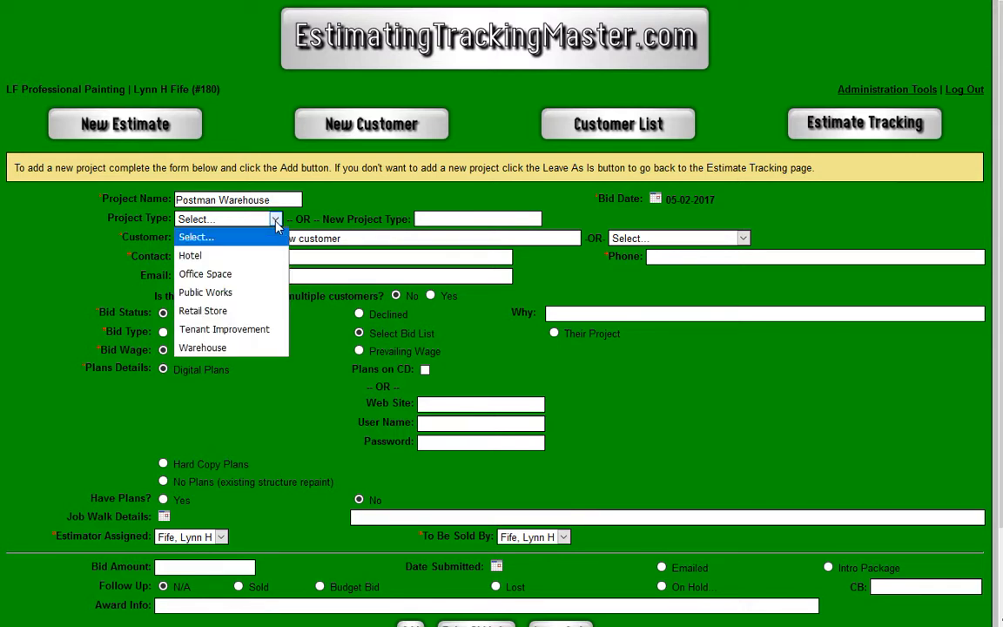
click(209, 350)
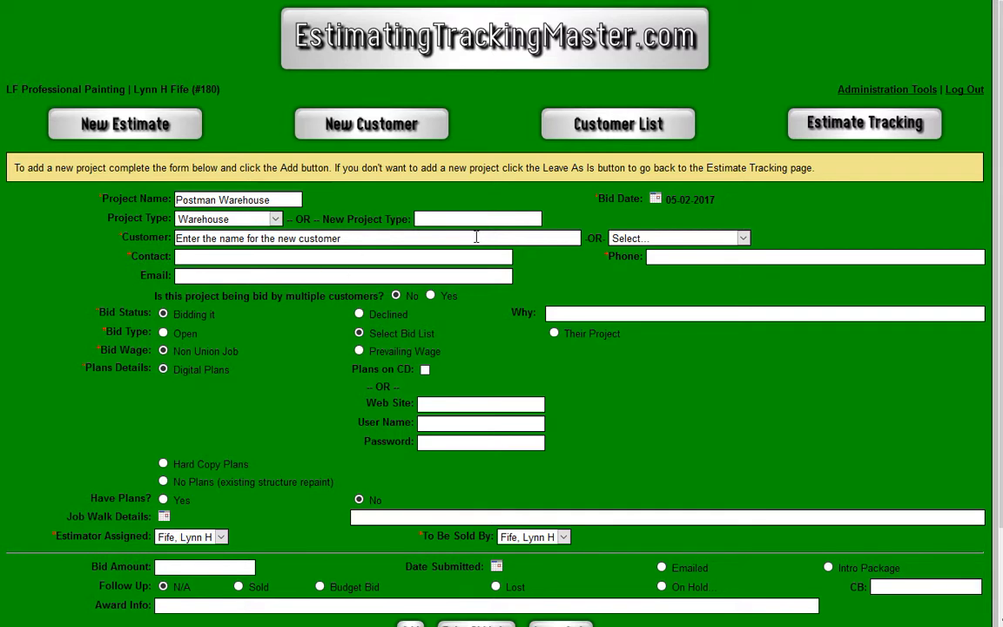
Set the new estimate's bid date to 02-01-2017
click(656, 202)
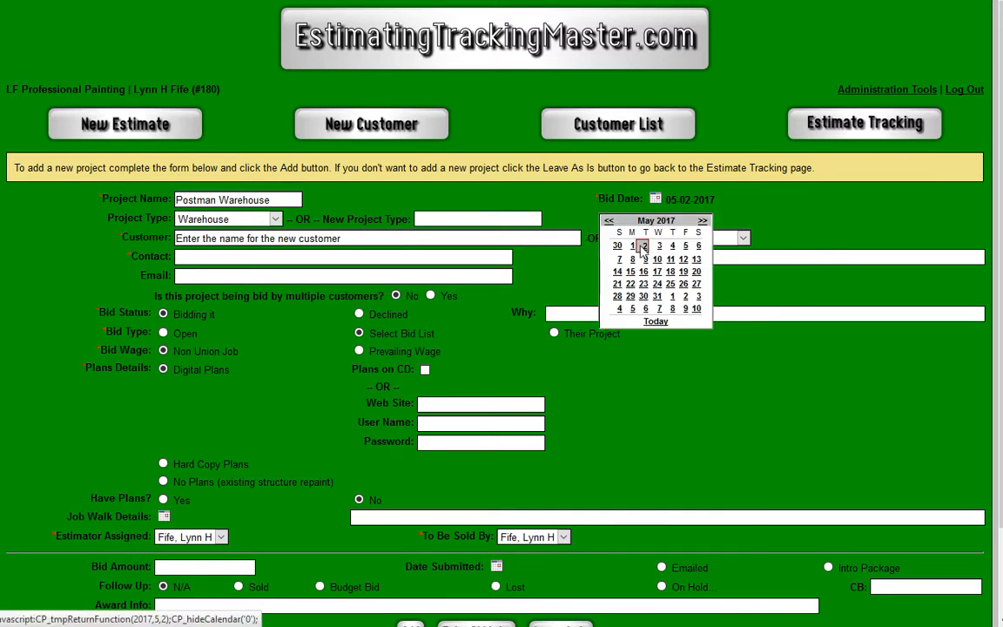
click(610, 224)
click(609, 224)
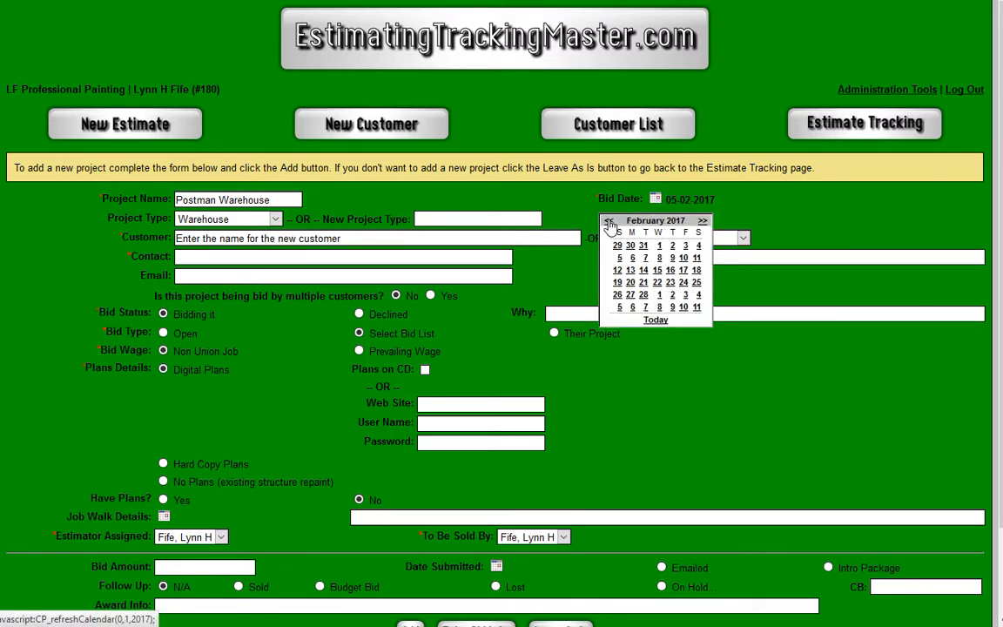
click(658, 247)
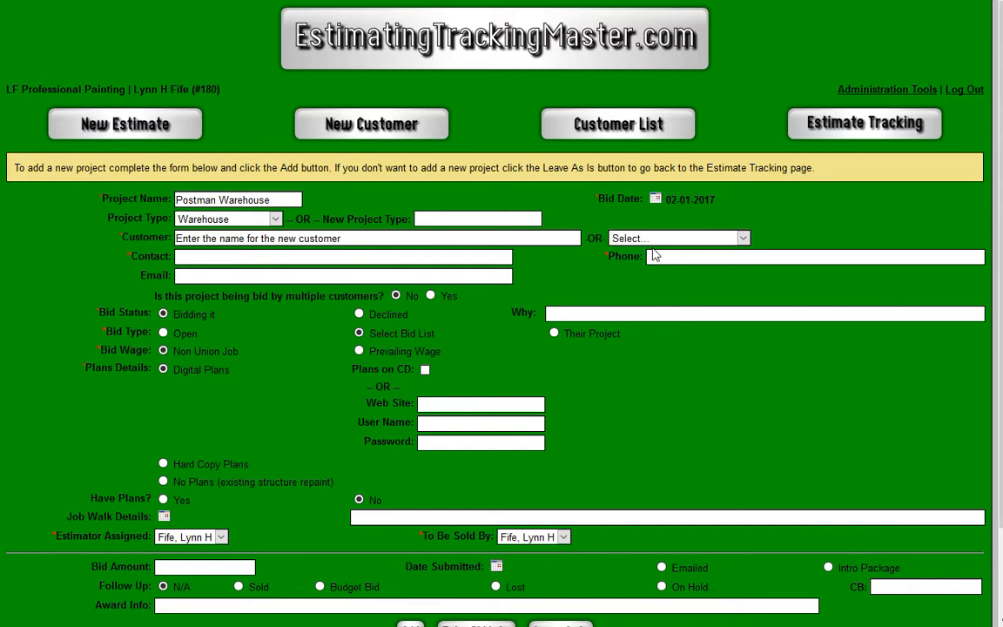
Choose Southington Quality Constr. as the customer, mark the project as bid by multiple customers, and select National Builders as the additional one
click(743, 240)
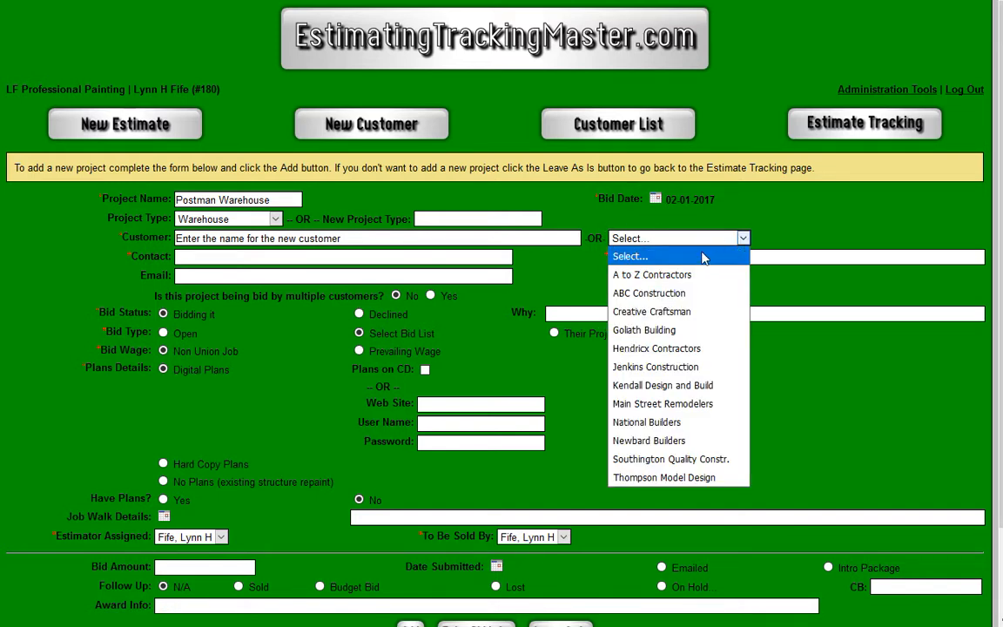
click(634, 462)
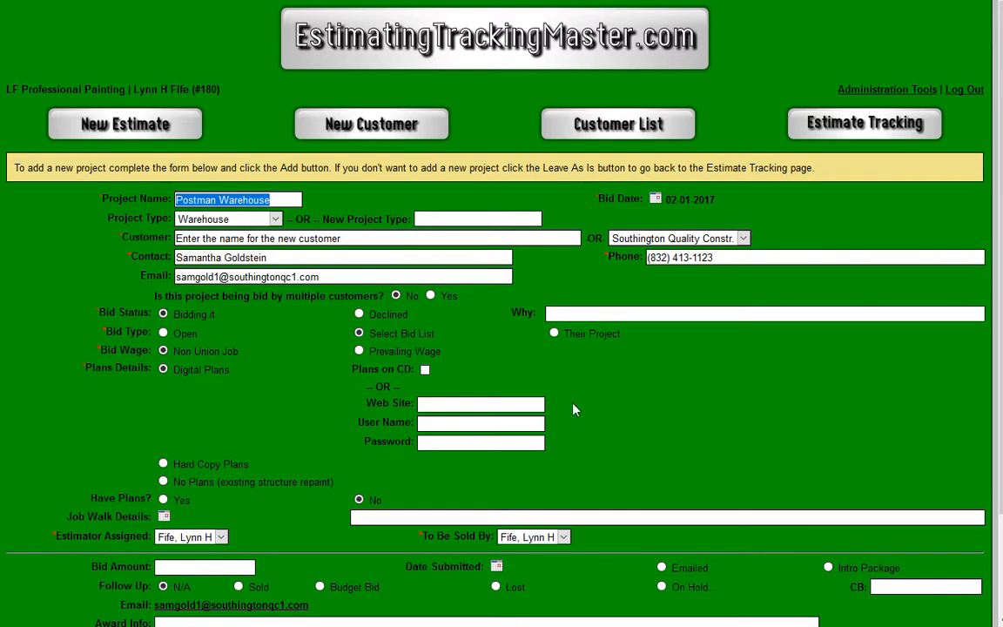
click(431, 295)
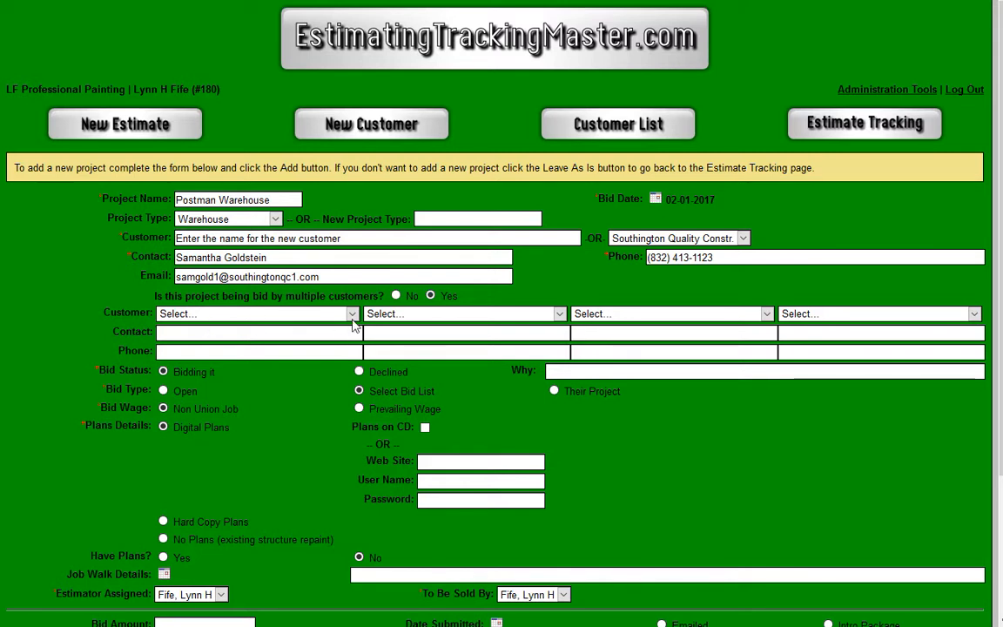
click(352, 316)
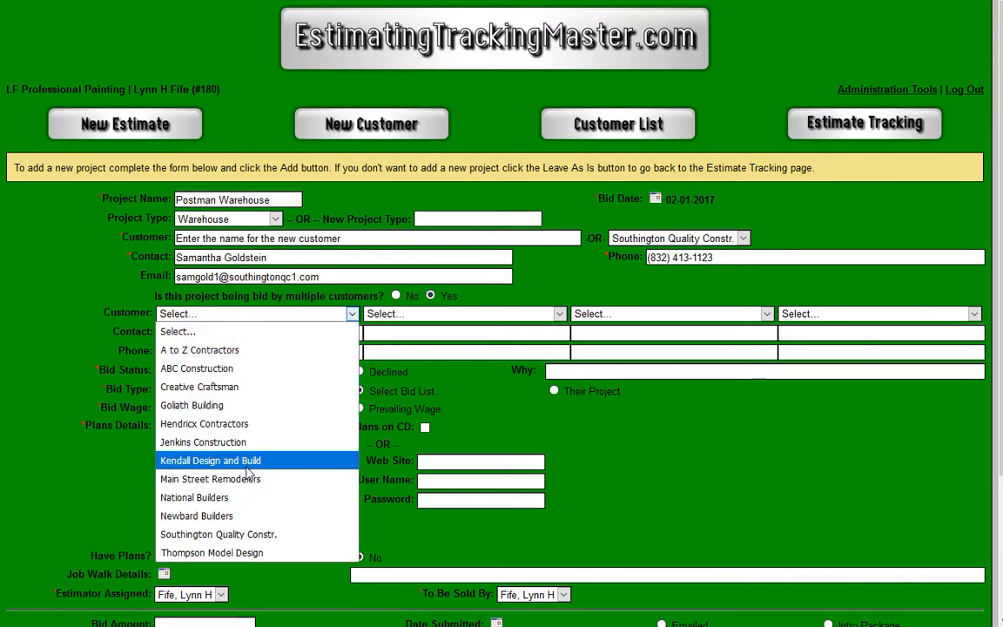
click(196, 503)
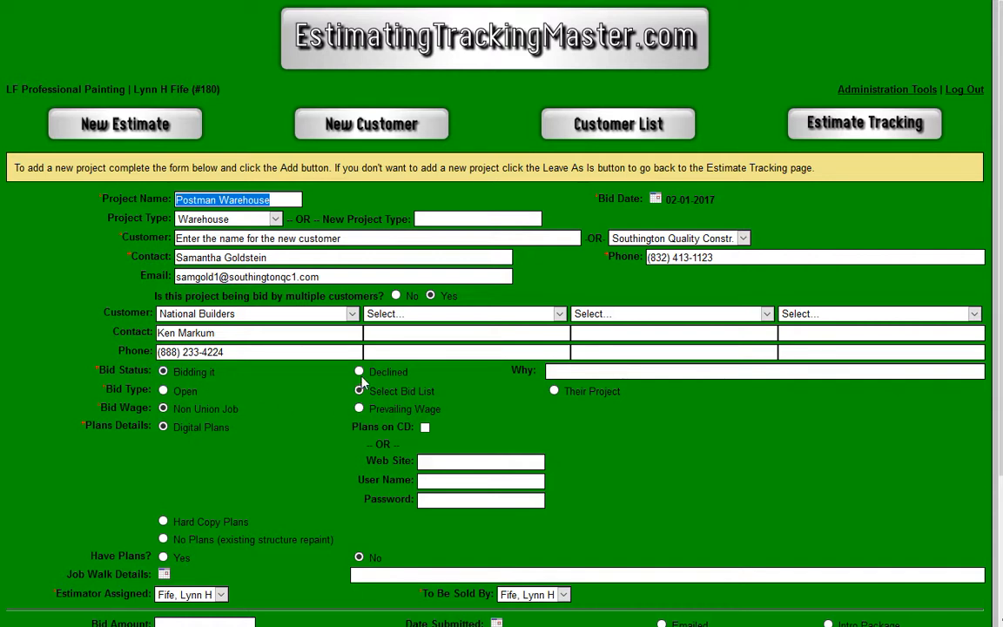
Set the bid type to Select Bid List, mark the plans as being on CD, and add the project
click(163, 391)
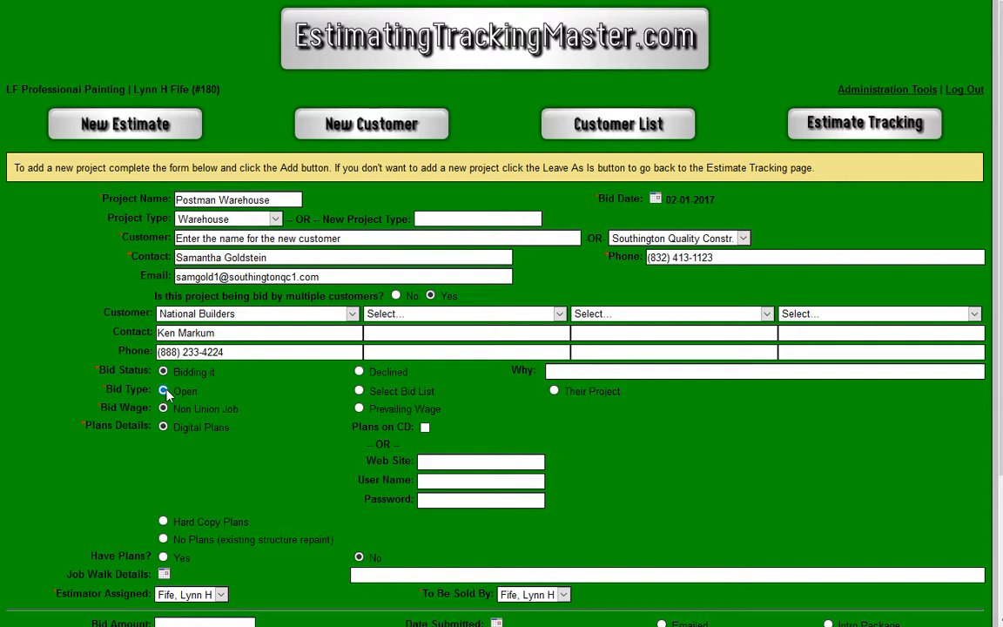
click(359, 392)
click(357, 393)
click(425, 428)
scroll(622, 468, down, 2)
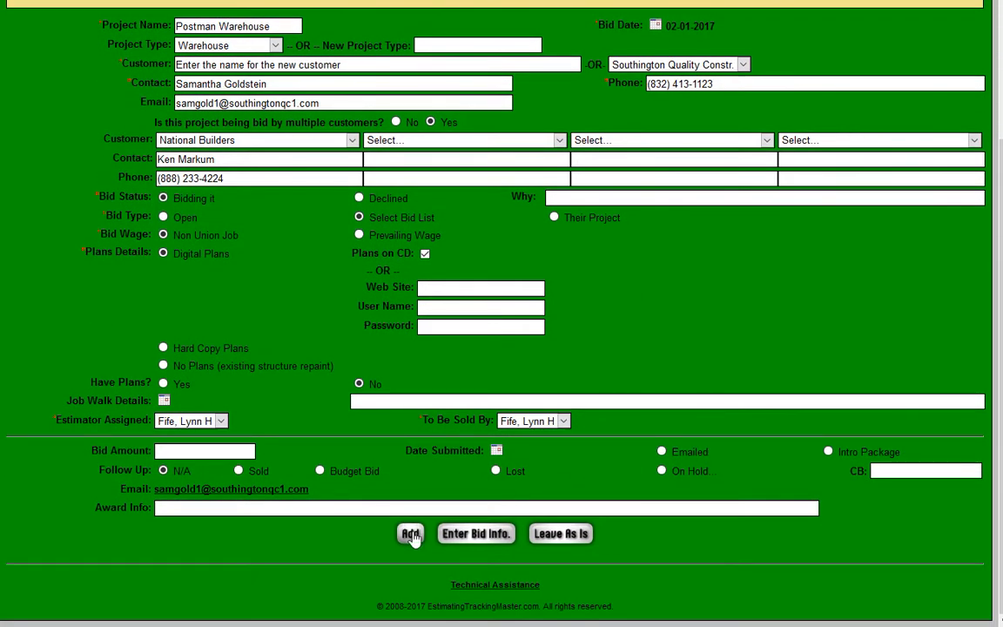
click(411, 535)
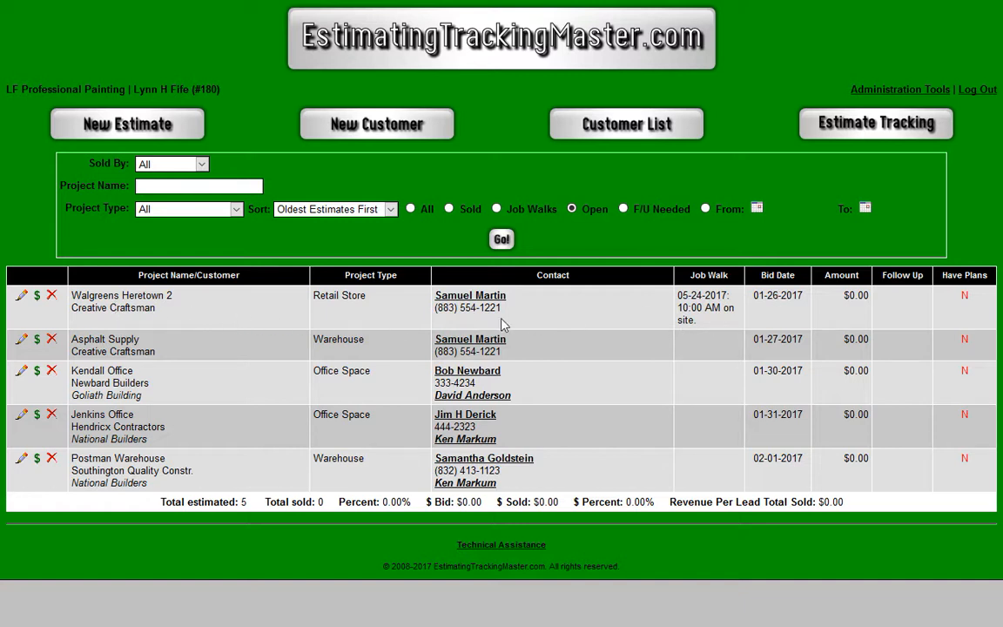
Open the Walgreens Heretown 2 estimate for editing and set its bid amount to 13,800
click(21, 300)
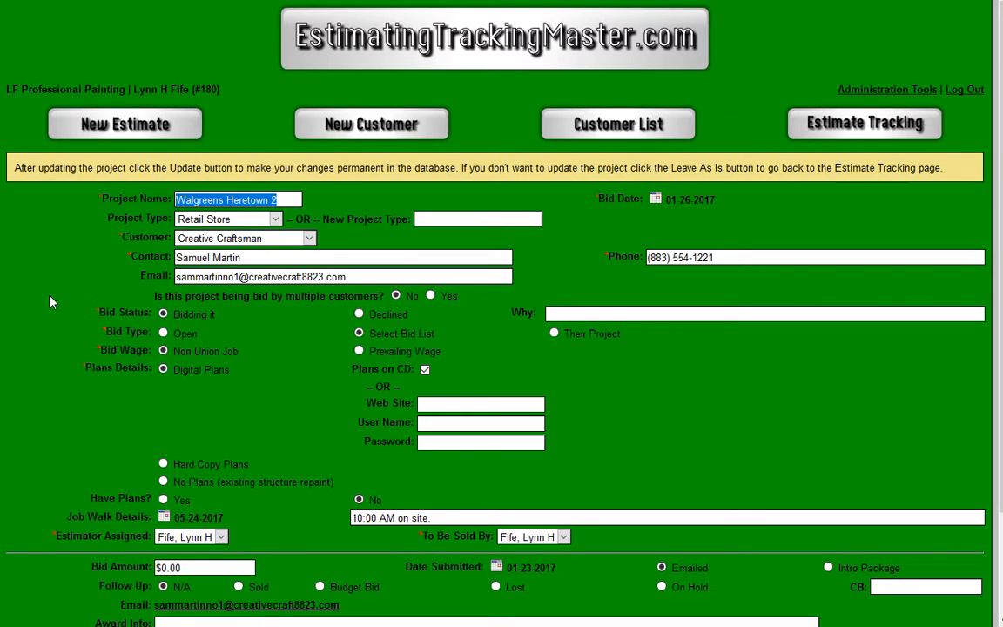
scroll(315, 347, down, 3)
drag(200, 449, 141, 448)
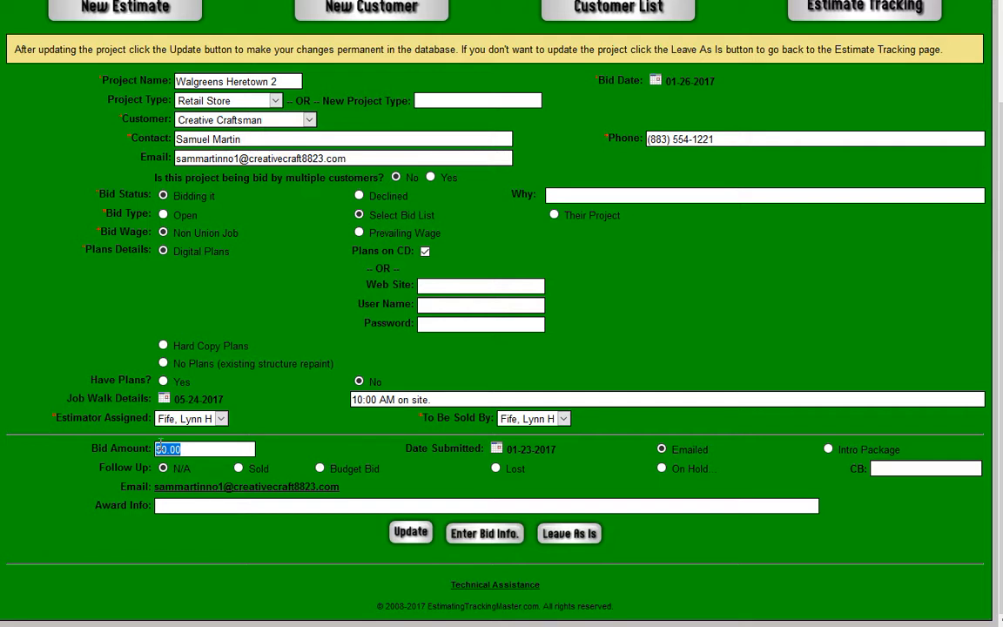
text($3,)
text(800)
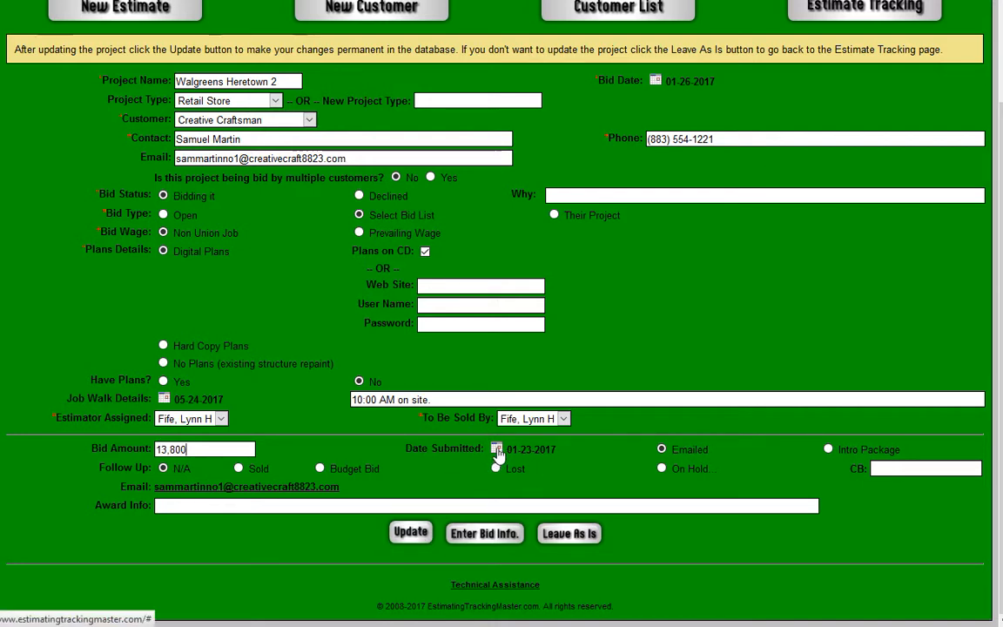
Set the Walgreens Heretown 2 submission date to 01-25-2017 and save the update
click(496, 449)
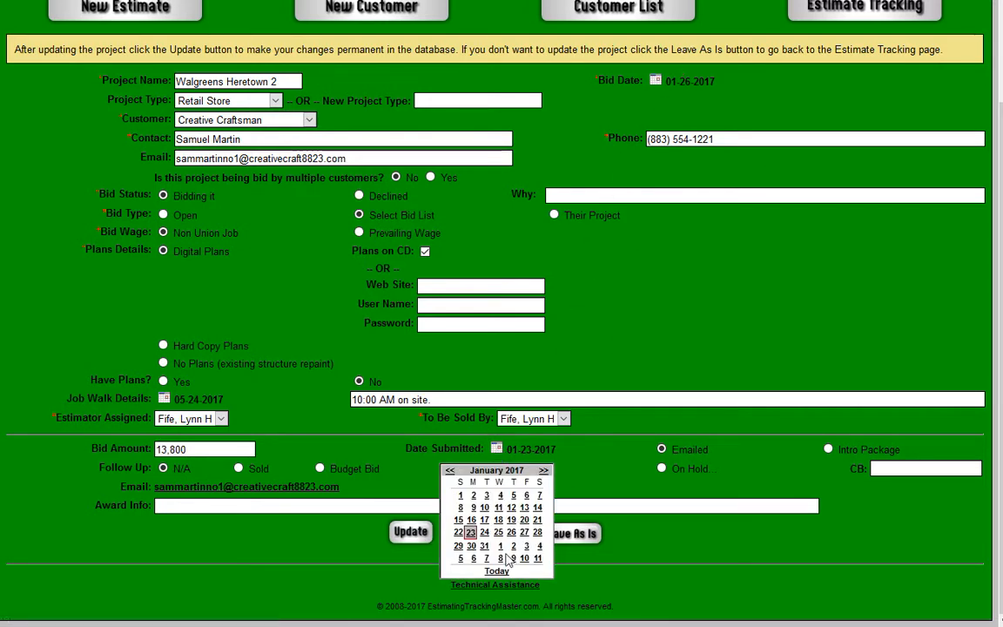
click(498, 532)
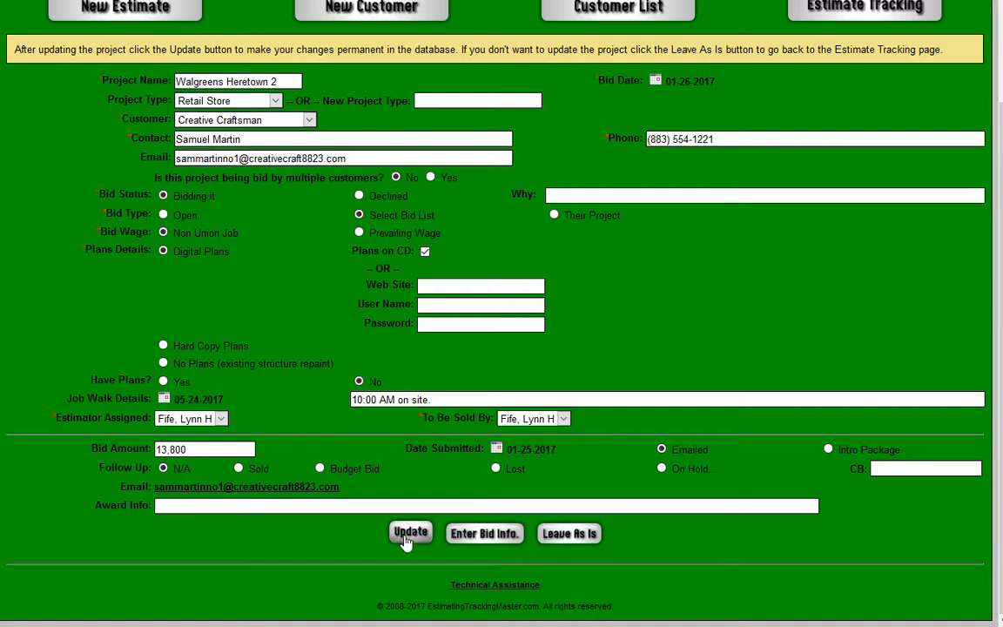
click(406, 540)
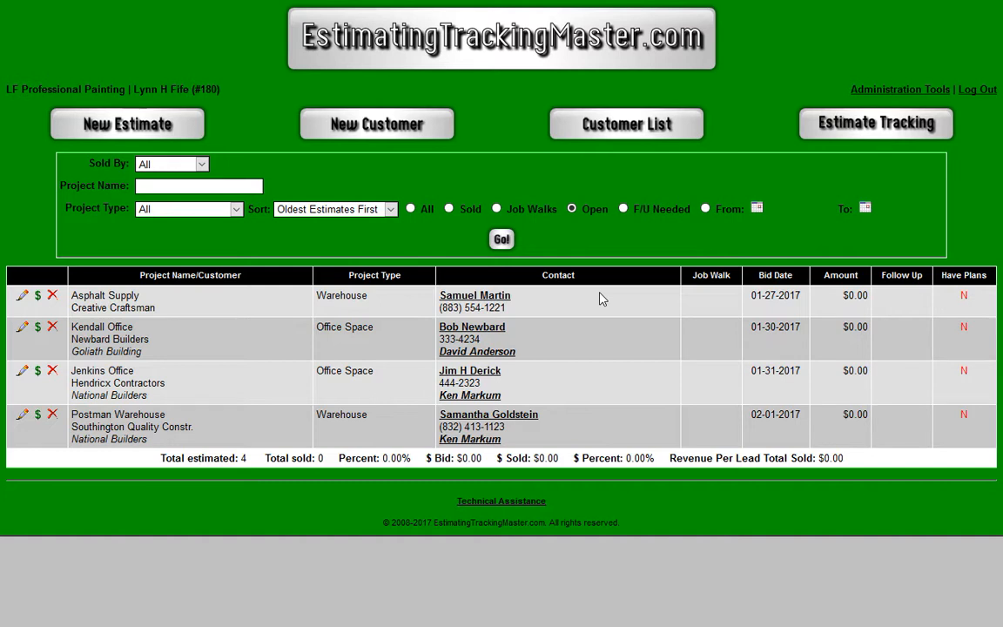
Filter the estimate list to projects needing follow-up and look through them
click(623, 210)
click(502, 240)
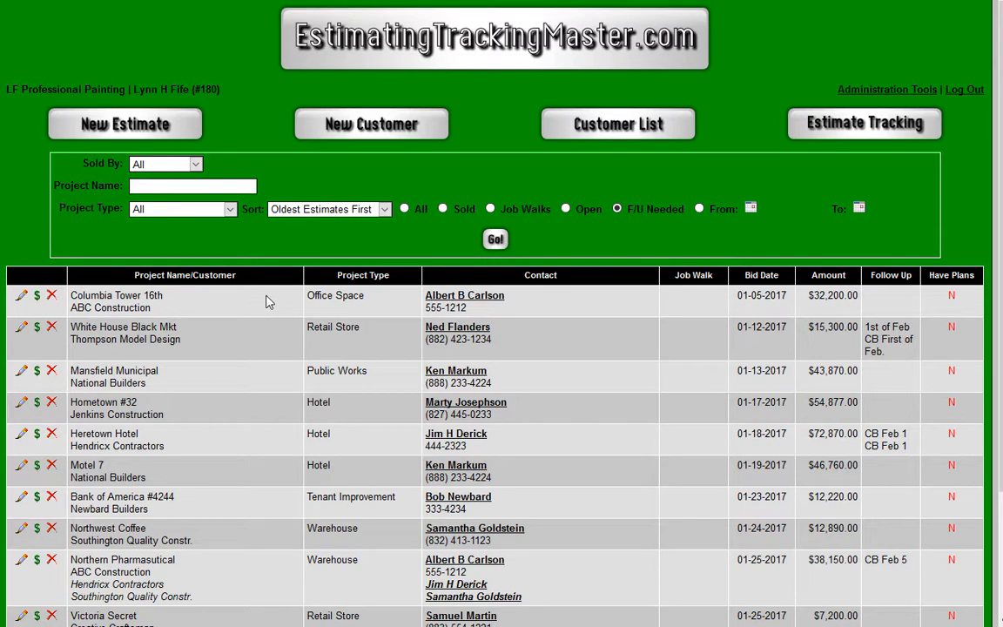
scroll(266, 365, down, 3)
scroll(266, 391, up, 2)
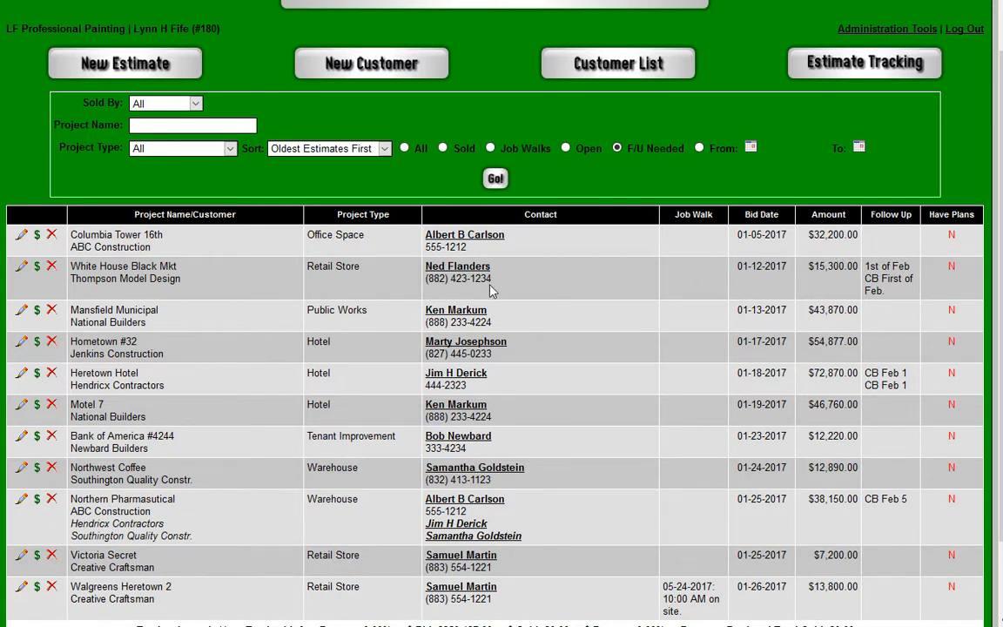
Draft an email to the Columbia Tower 16th contact asking "Please let me know how we did on this project." and discard it
click(457, 242)
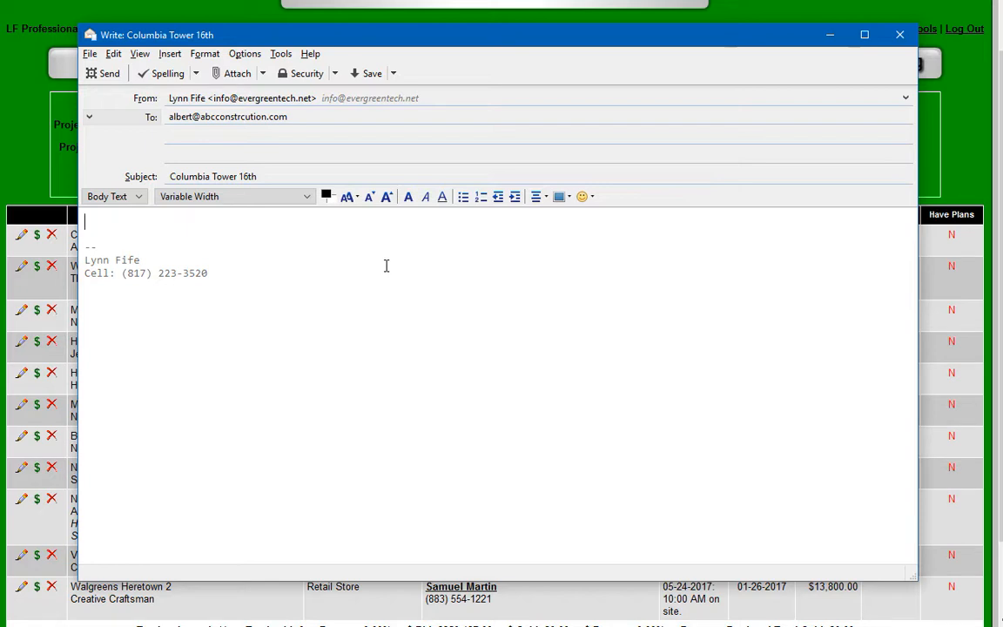
text(Please let me know how we did on this project.  Thanks for the opportunity to bid this one for you.)
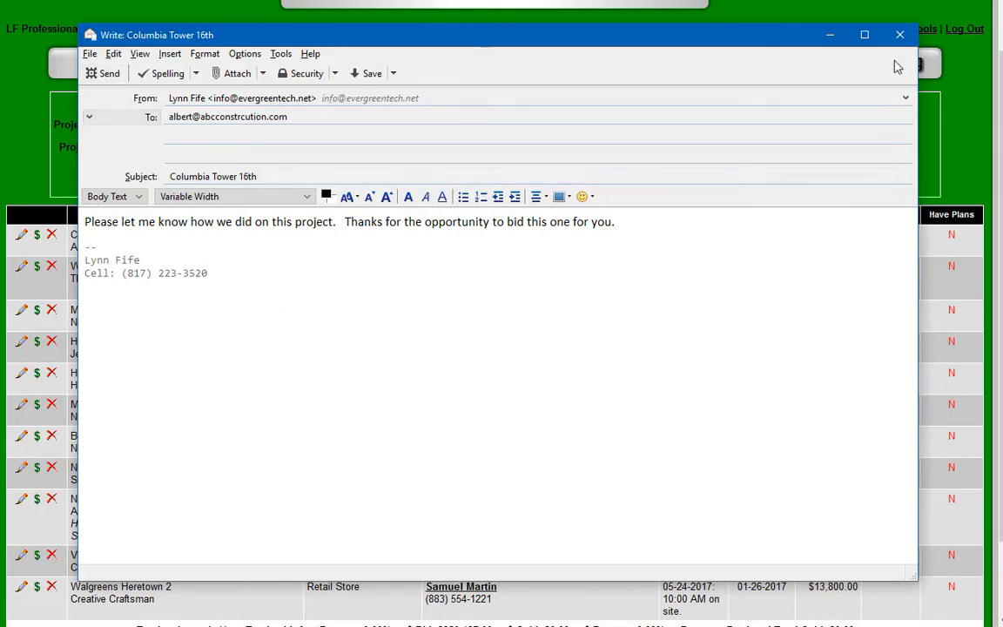
click(899, 35)
click(485, 333)
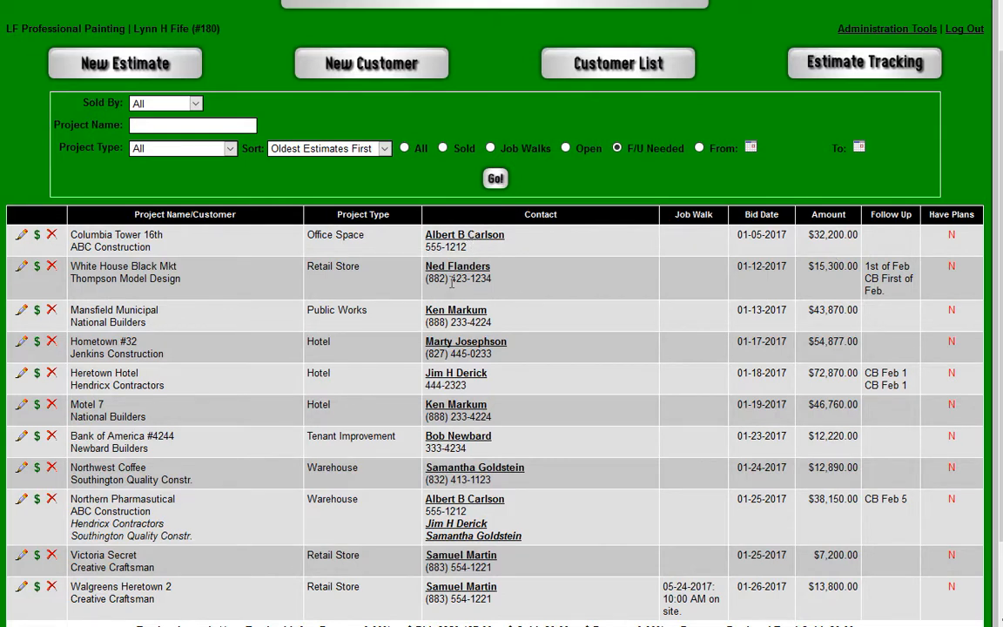
Draft the same follow-up message to the White House Black Mkt contact, thanking them for the opportunity to bid, and discard it
click(453, 268)
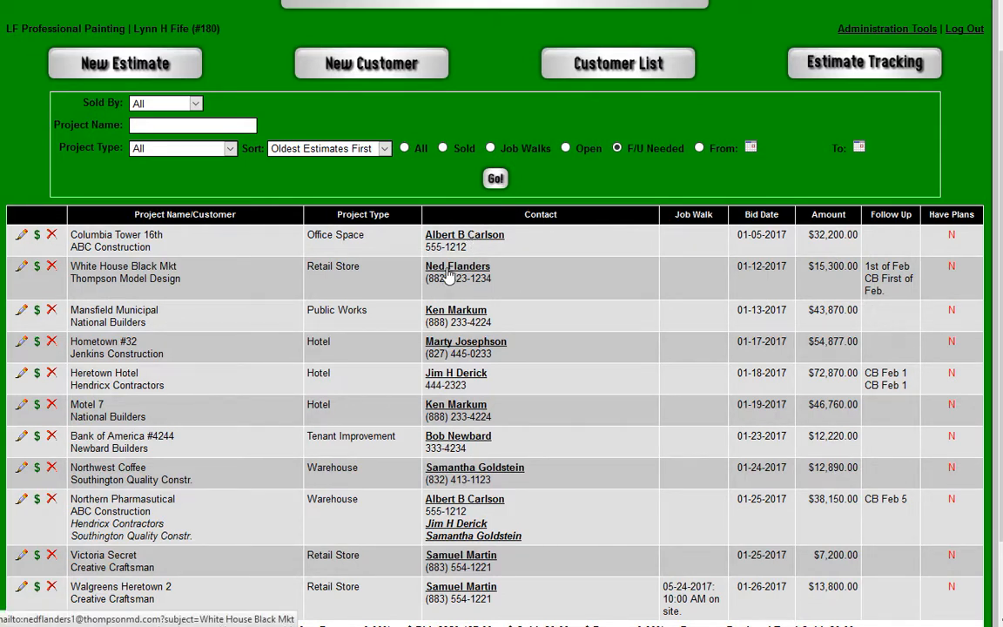
text(Please let me know how we did on this project.  Thanks for the opportunity to bid this one for you.)
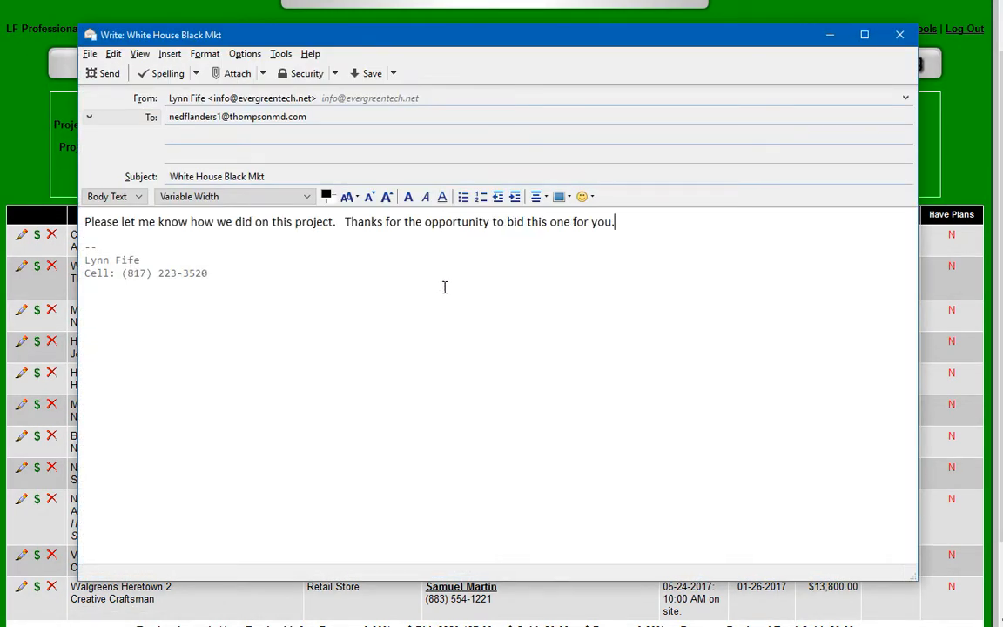
click(899, 35)
click(513, 329)
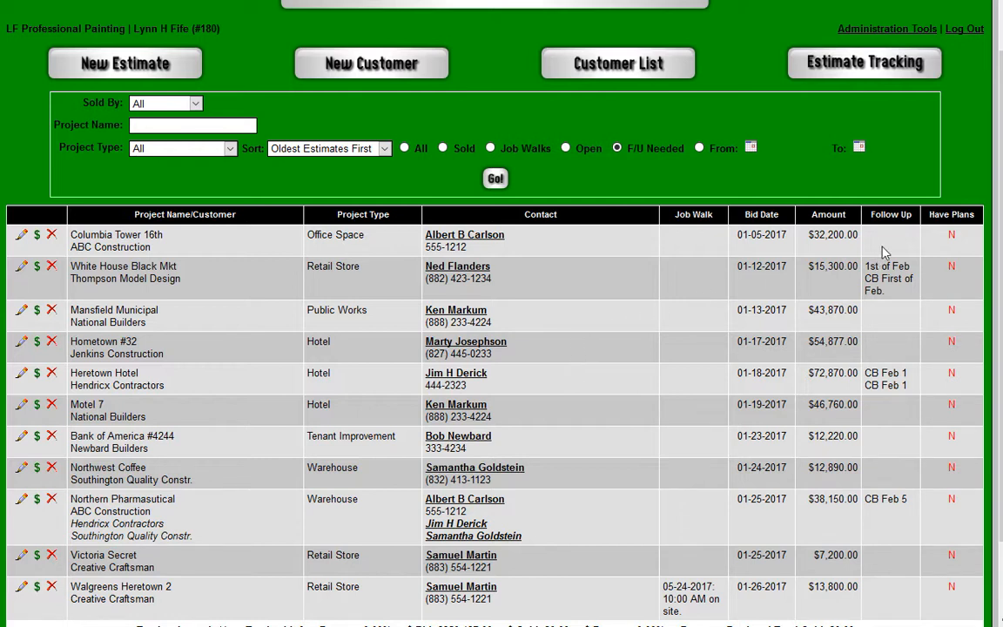
Mark the Columbia Tower 16th bid as Lost, enter "Went for 28,900" as its award info, and save the update
click(22, 237)
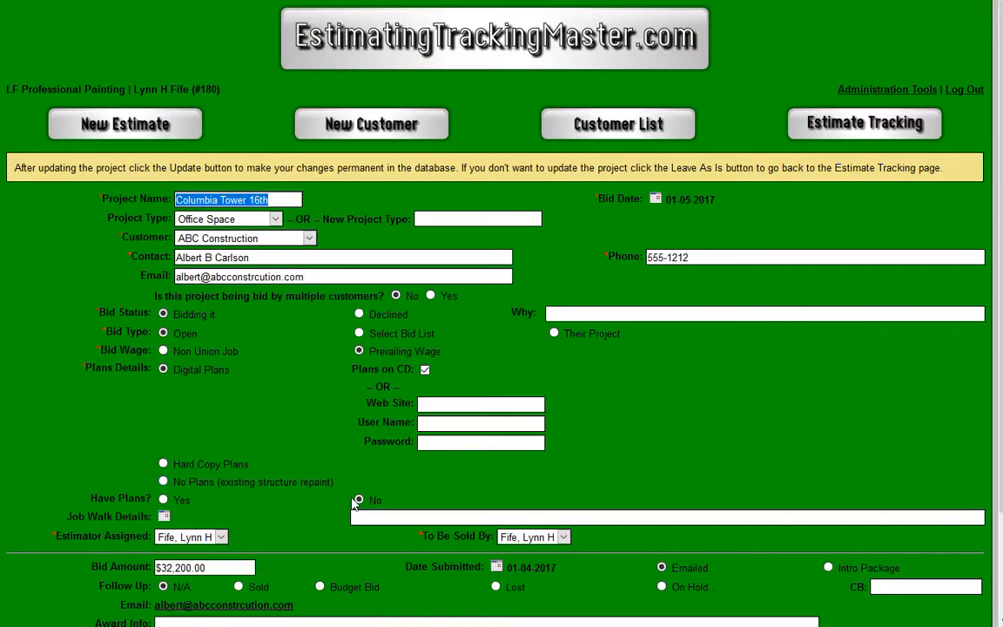
scroll(473, 554, down, 1)
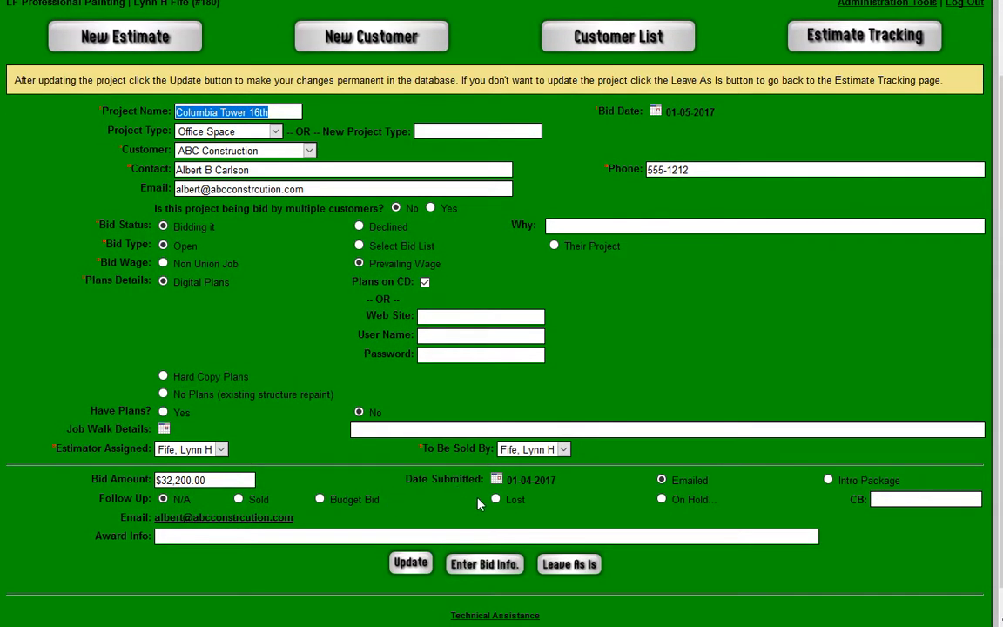
click(495, 500)
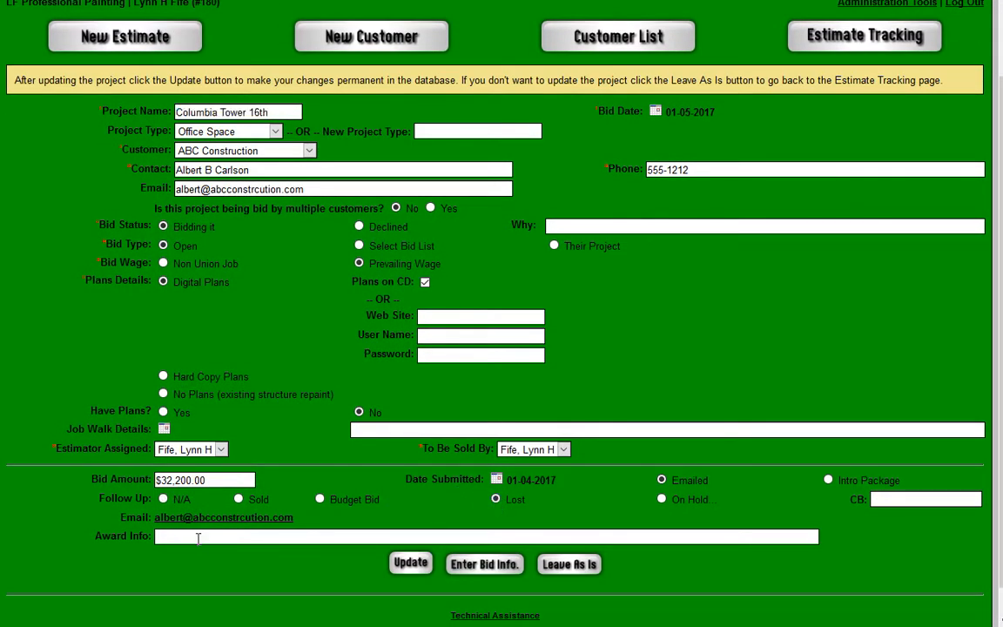
text(T)
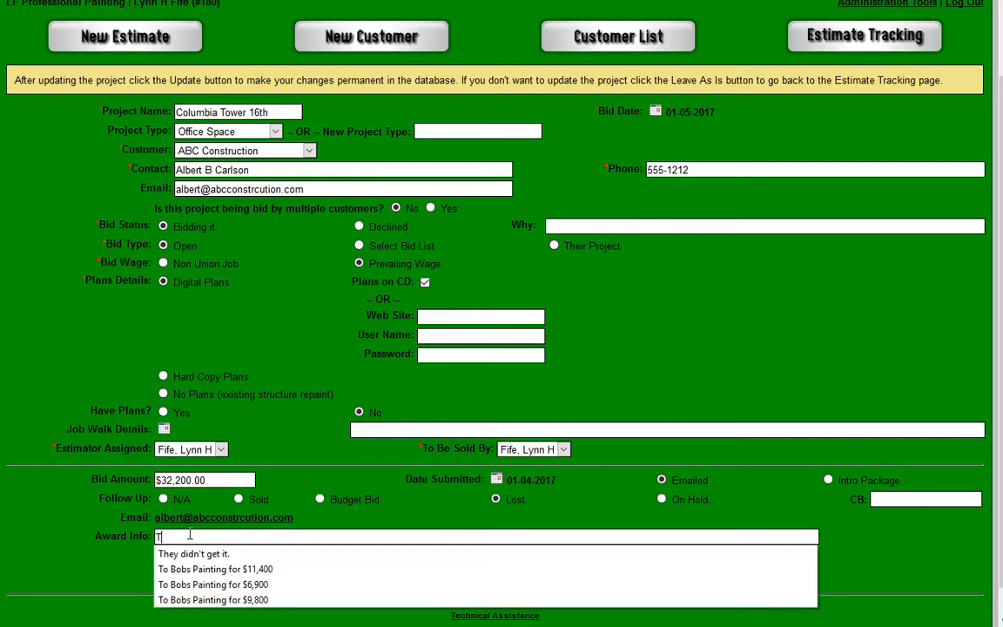
key(BackSpace)
text(W)
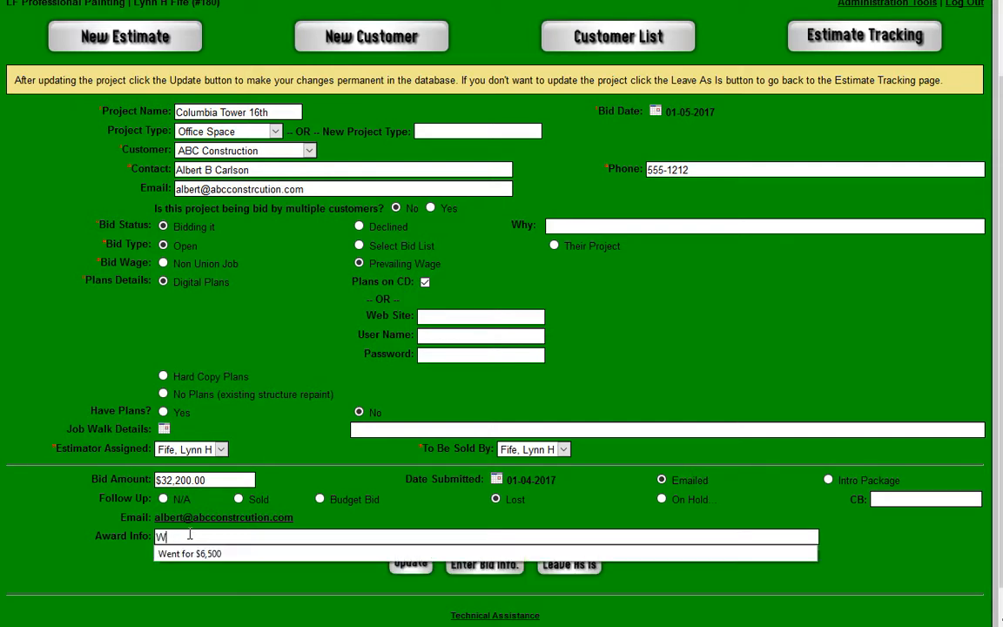
text(ent for 28)
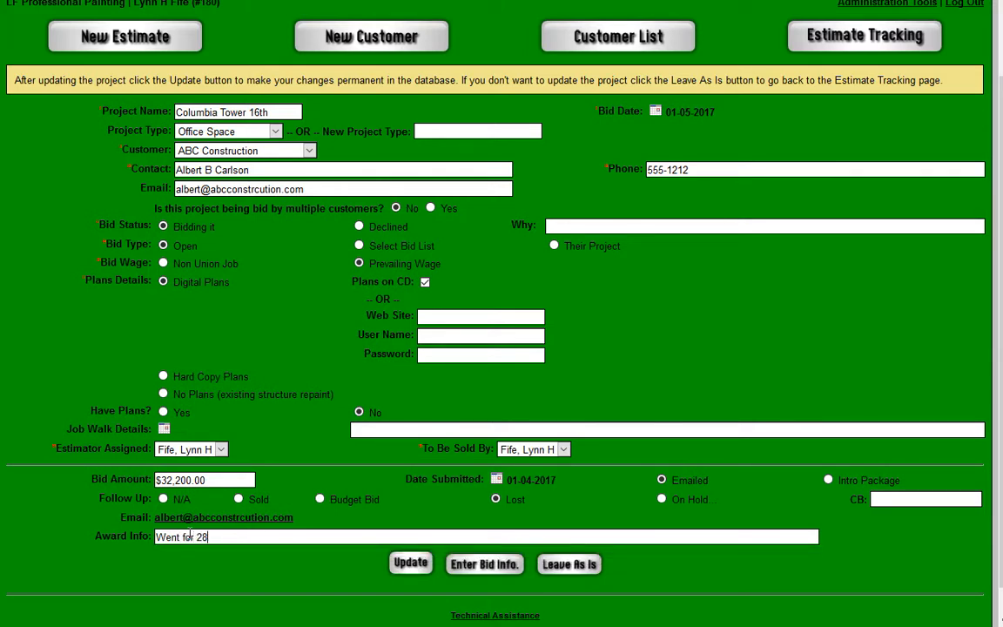
text(,900)
click(383, 538)
click(413, 564)
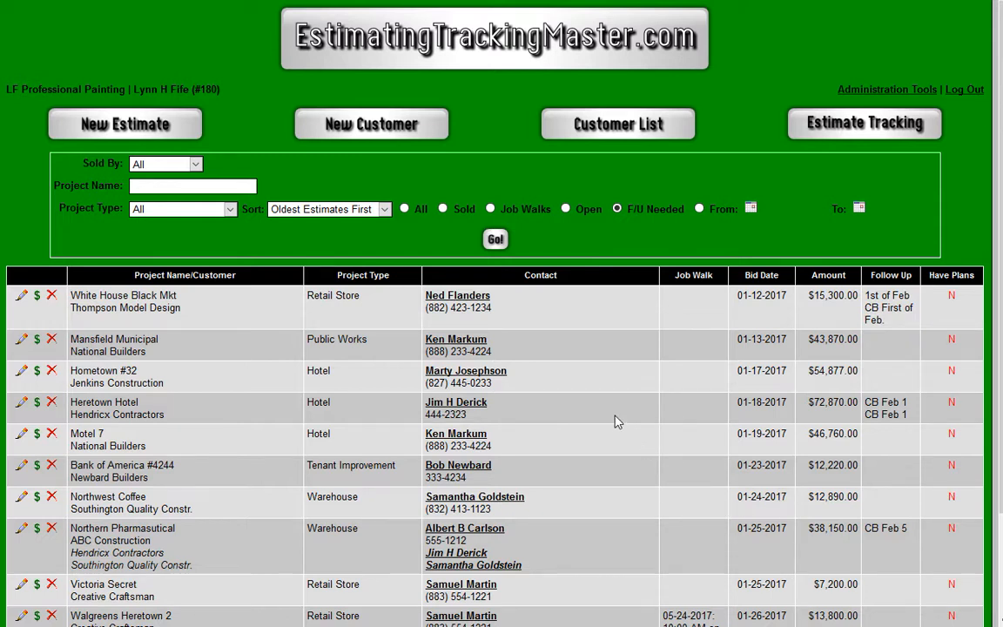
Open the Creative Craftsman customer record and review its bid history and results
click(575, 128)
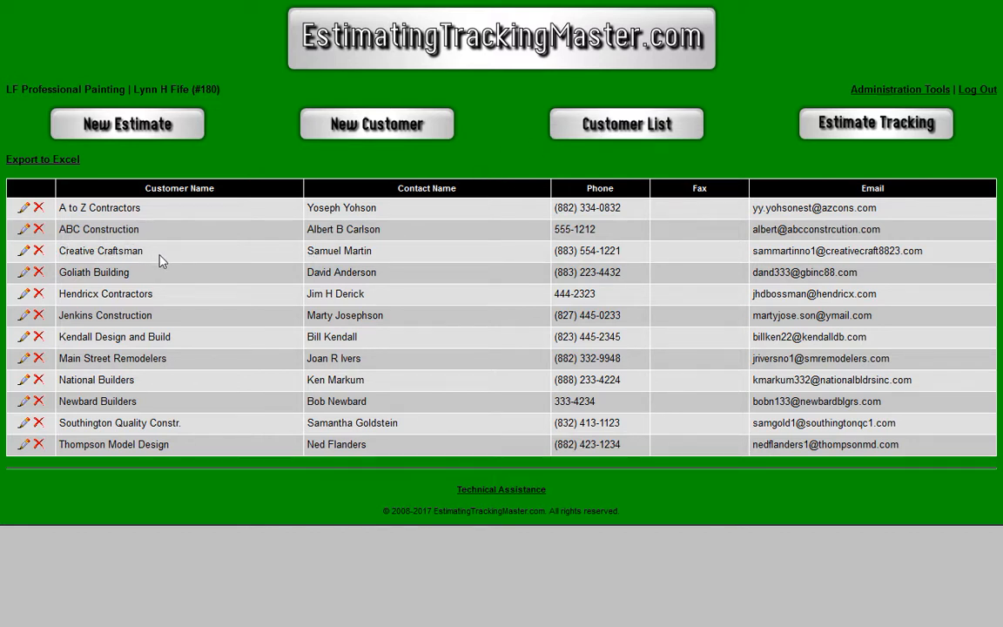
click(24, 252)
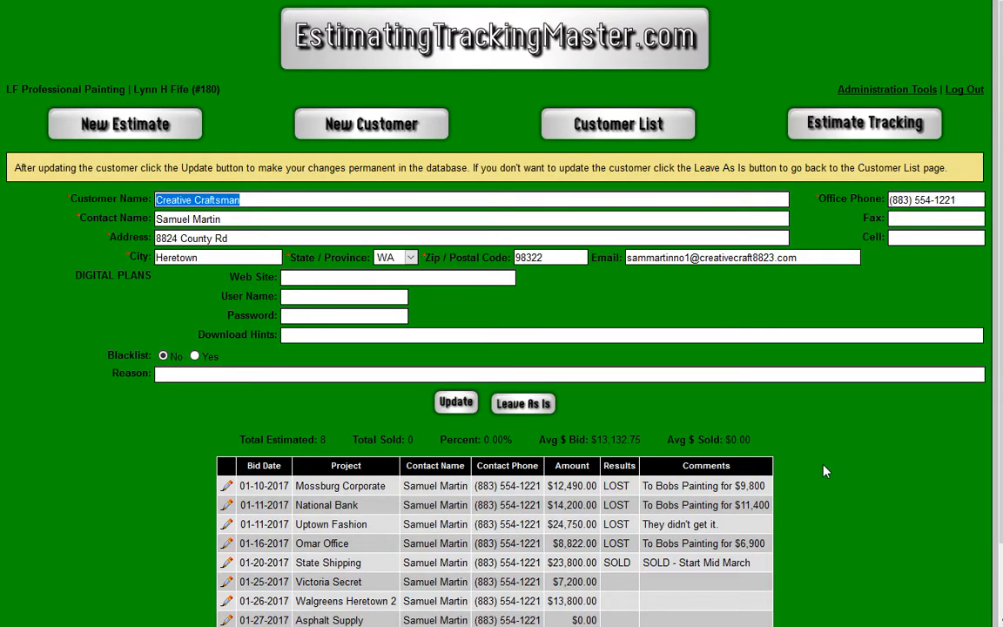
scroll(822, 459, down, 2)
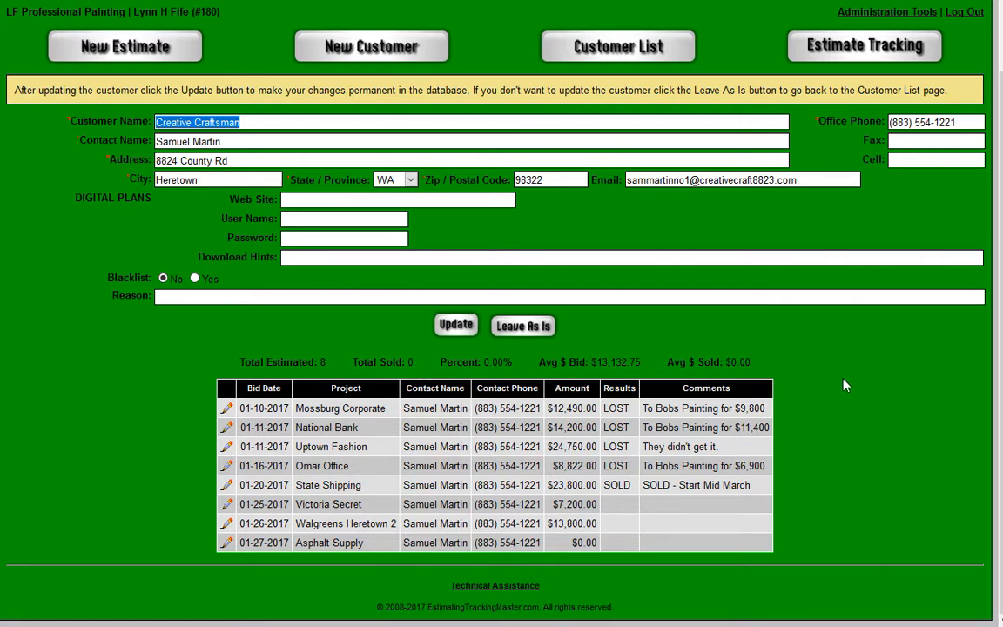
Return to the estimate tracking list and set the start of its date range filter to 01-01-2017
click(823, 45)
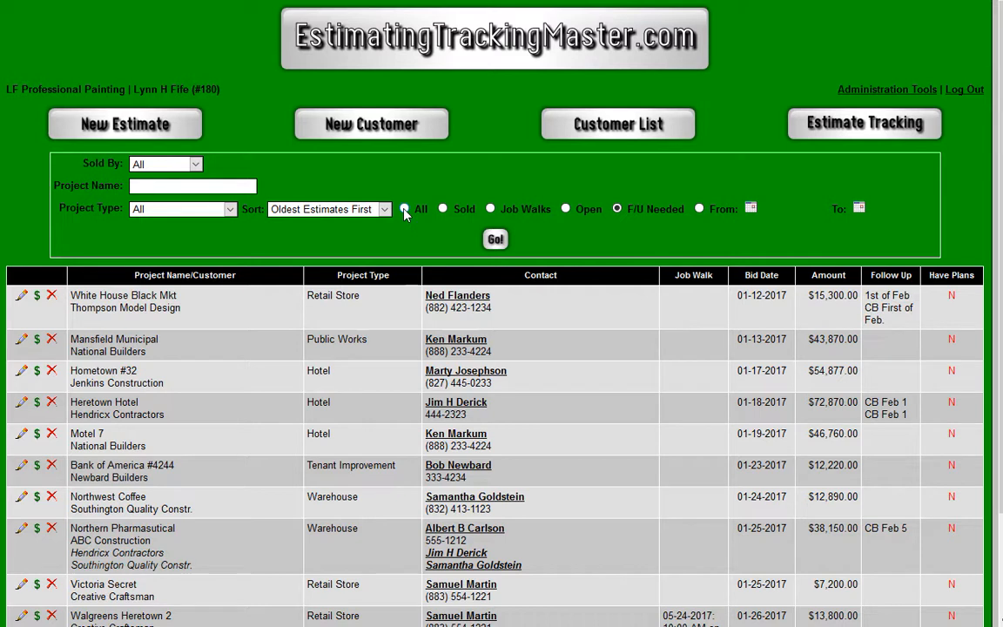
click(752, 209)
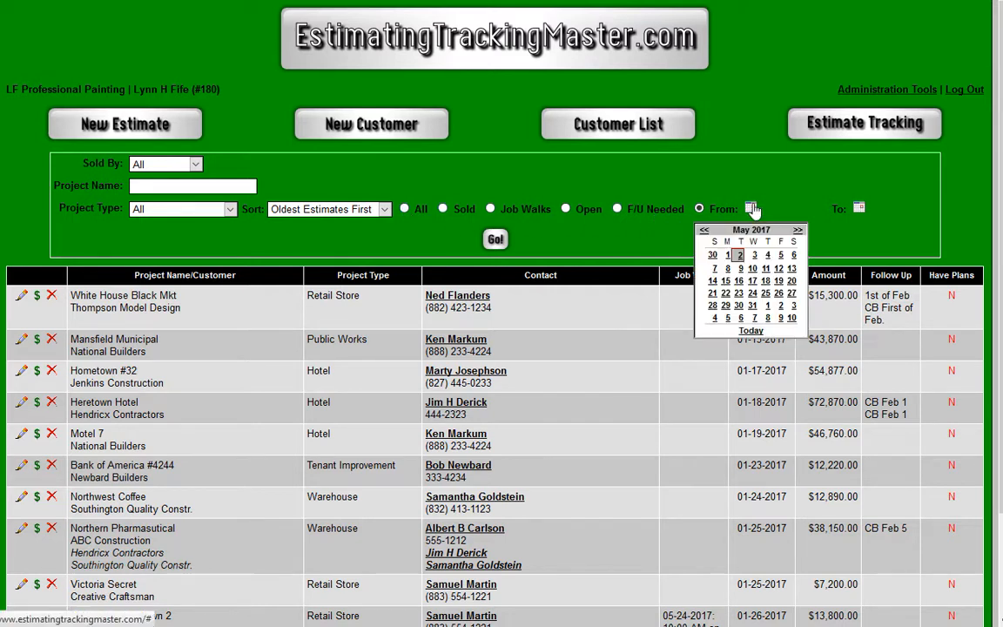
click(704, 231)
click(704, 231)
click(705, 231)
click(704, 230)
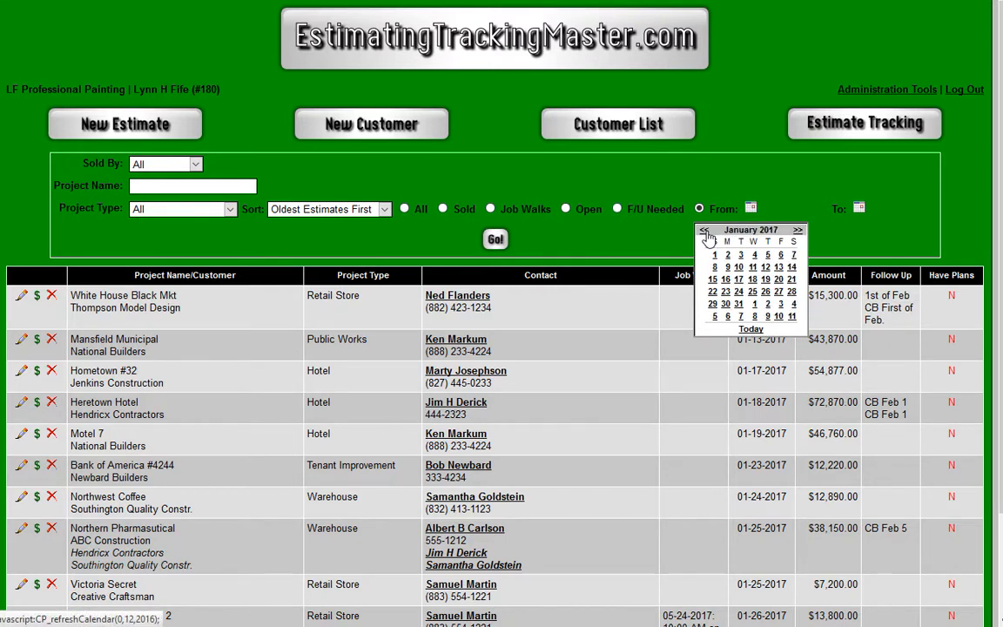
click(715, 255)
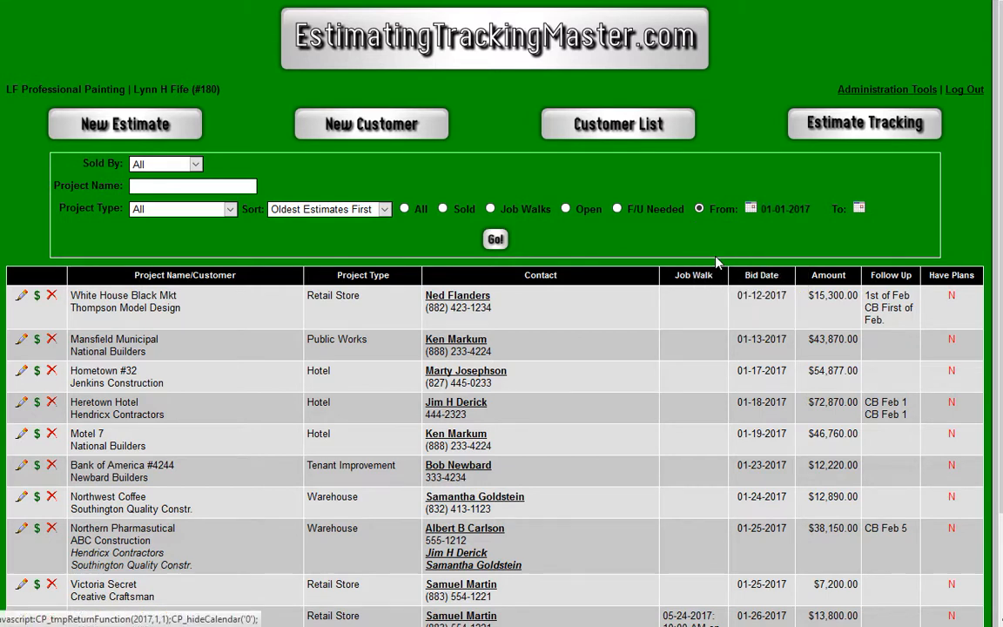
Set the end of the date range to 05-31-2017, apply the filter, and review the projects down to the totals
click(859, 209)
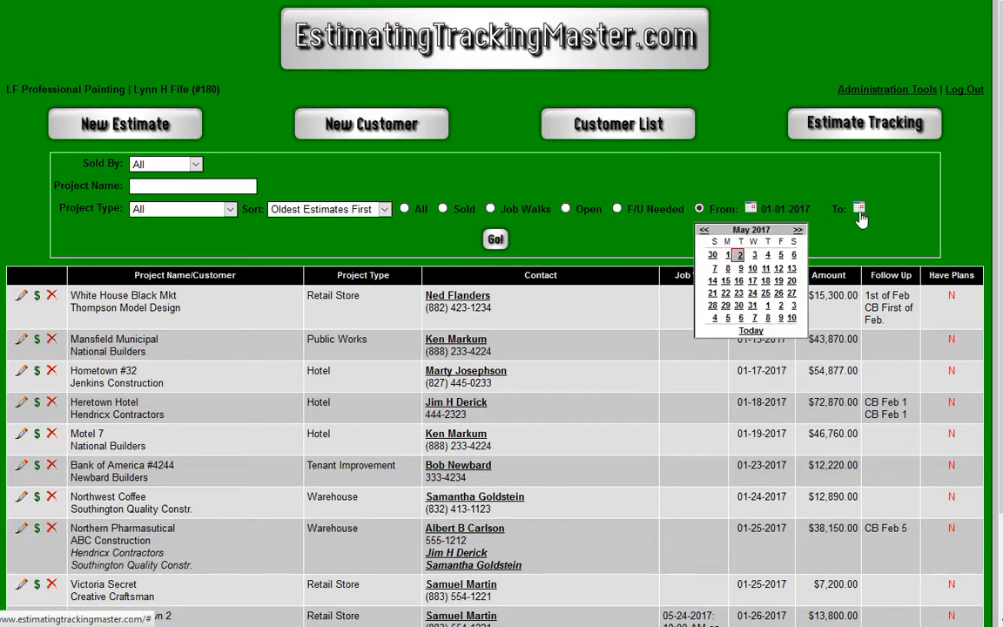
click(752, 306)
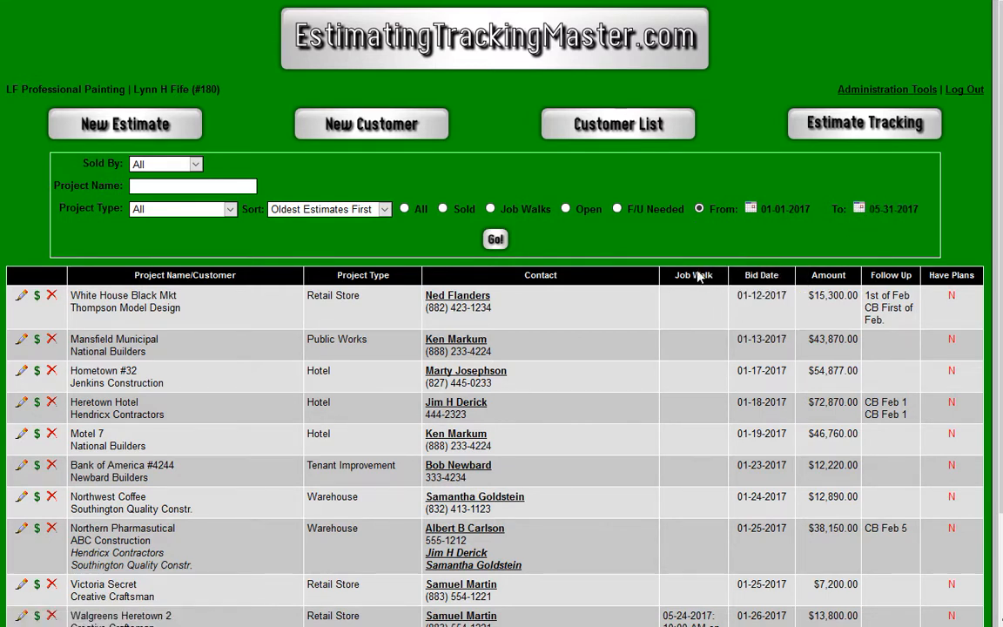
click(494, 240)
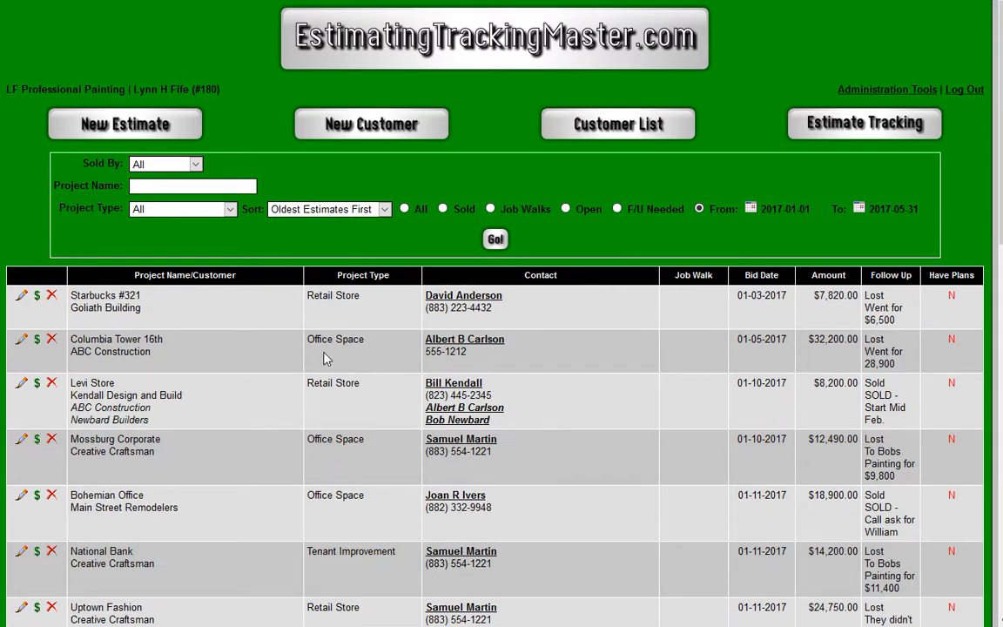
scroll(522, 344, down, 10)
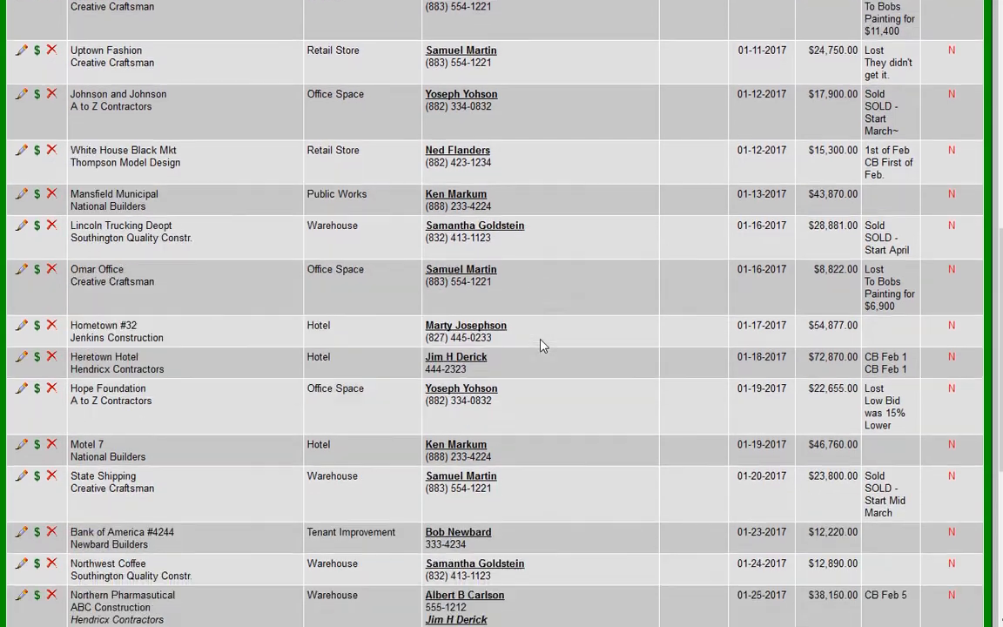
scroll(539, 347, down, 2)
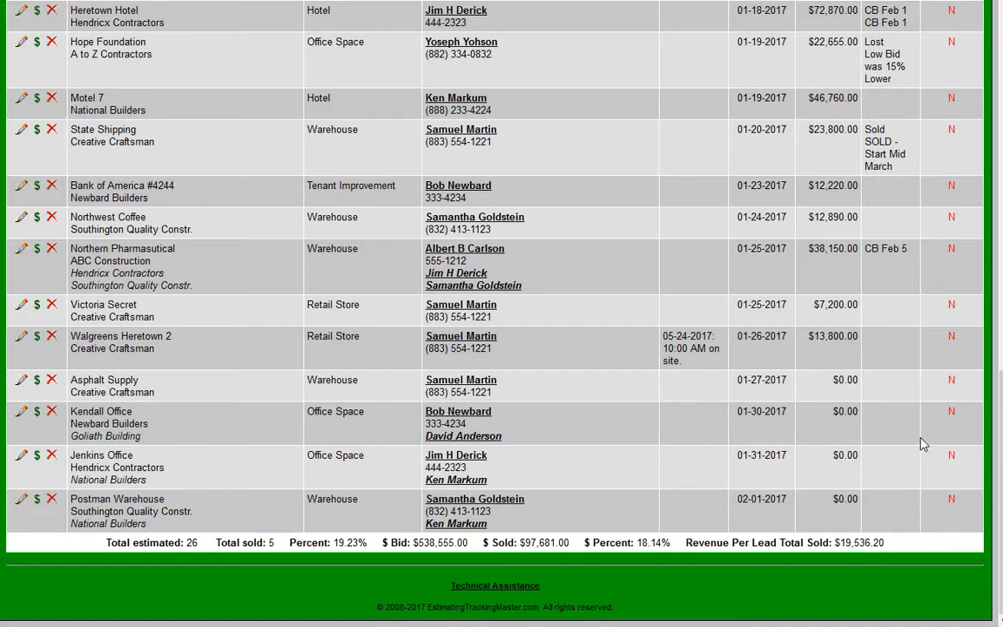
scroll(788, 352, up, 6)
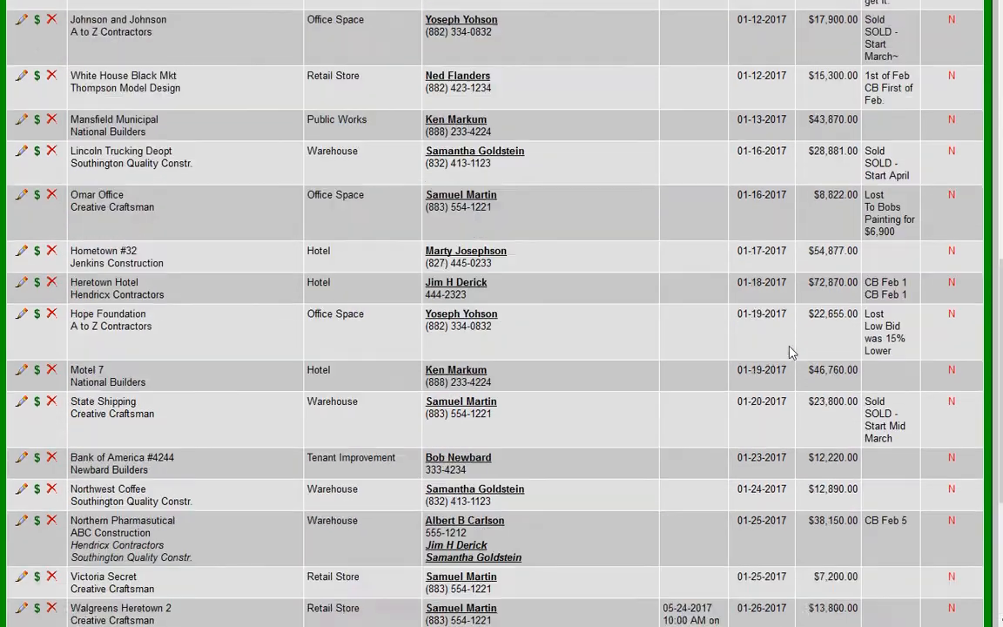
scroll(782, 331, up, 4)
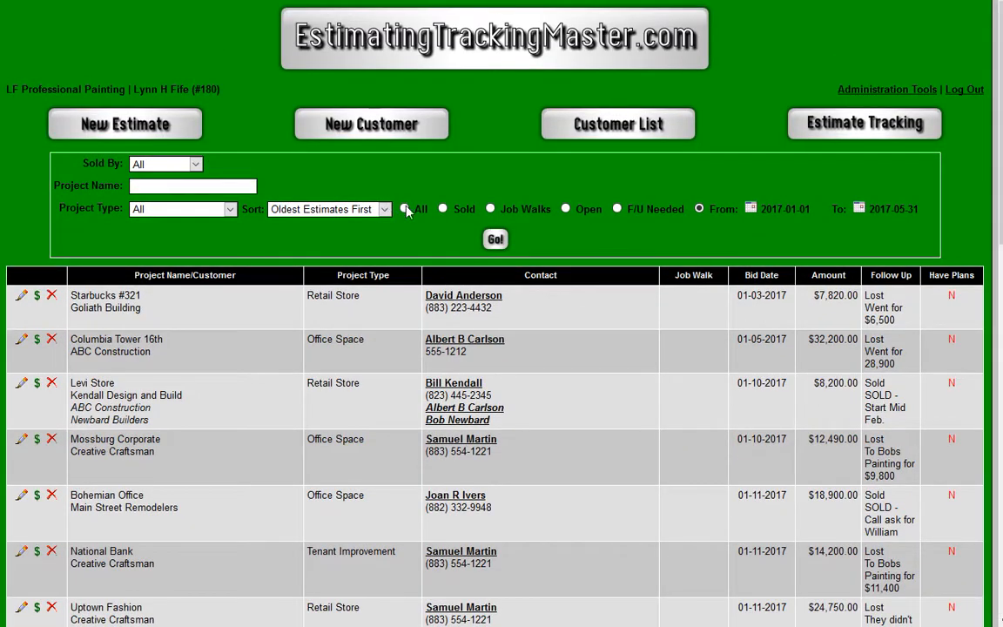
Filter the estimate list to sold projects and review them, followed by the projects with job walks
click(443, 210)
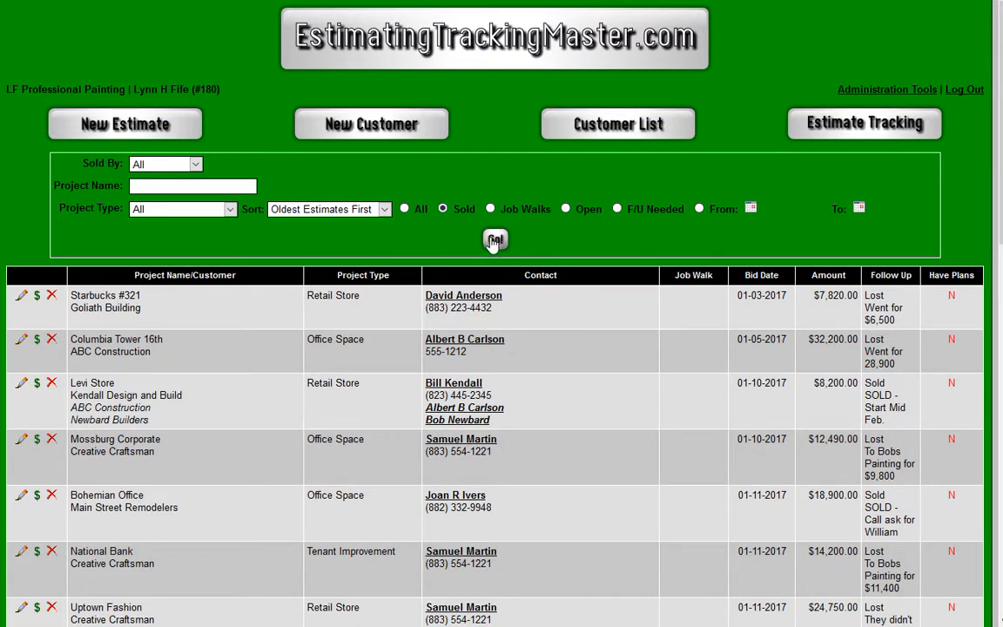
click(494, 238)
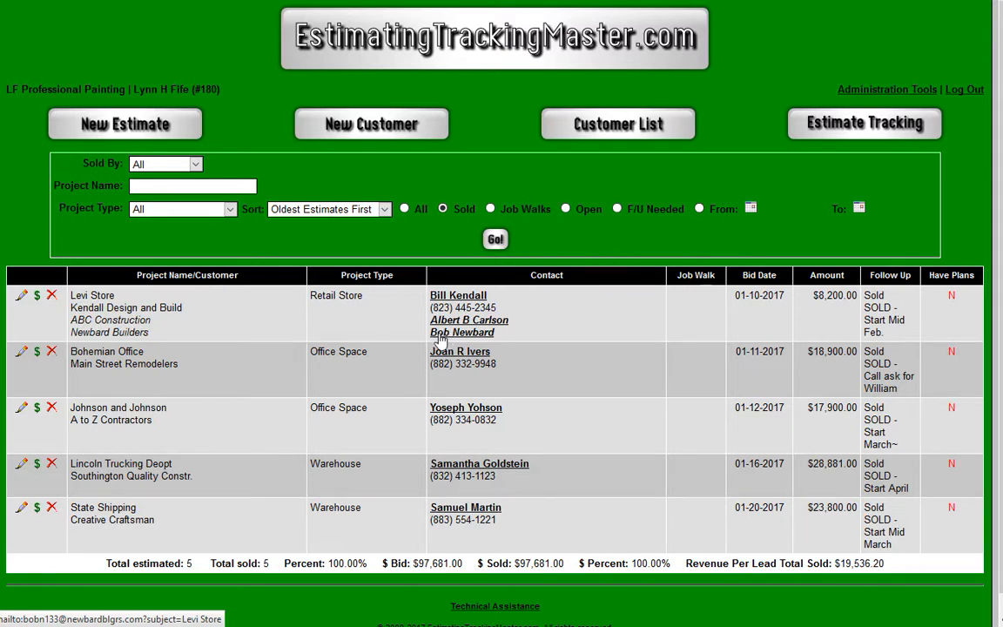
click(490, 210)
click(496, 241)
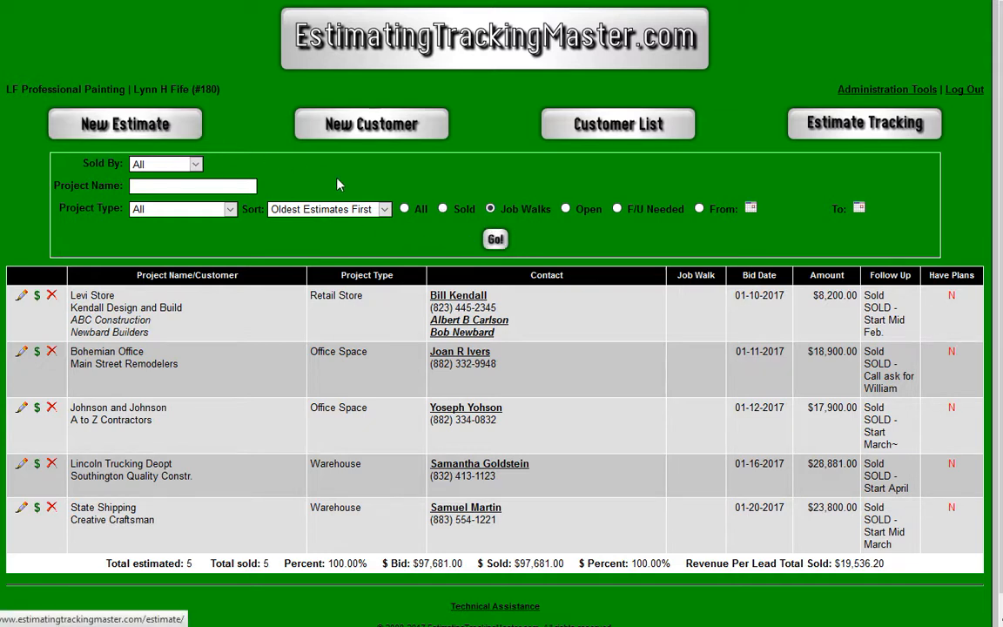
click(493, 241)
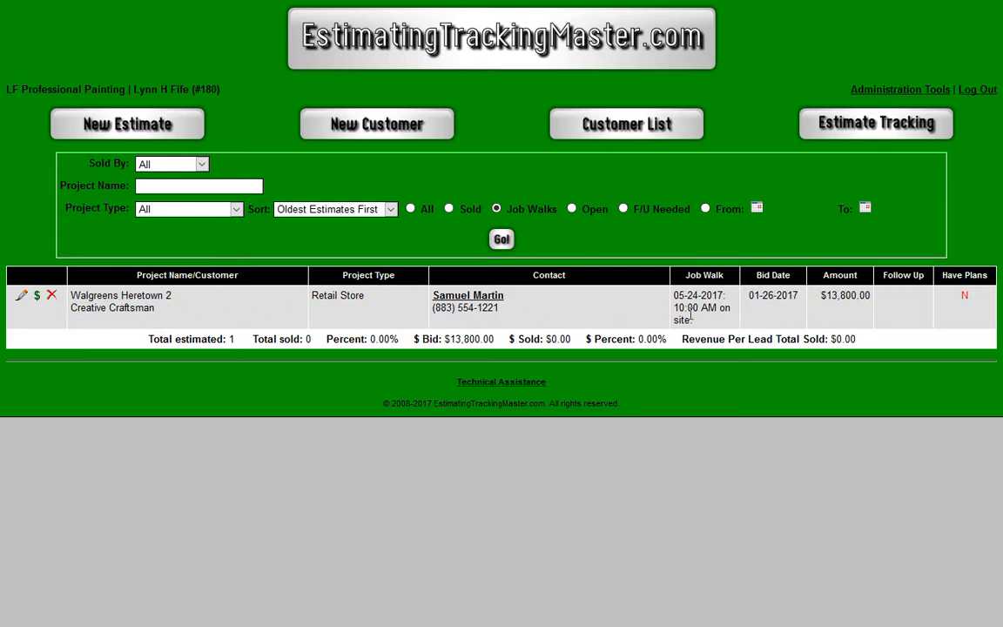
Filter the estimate list to open projects
click(571, 209)
click(501, 239)
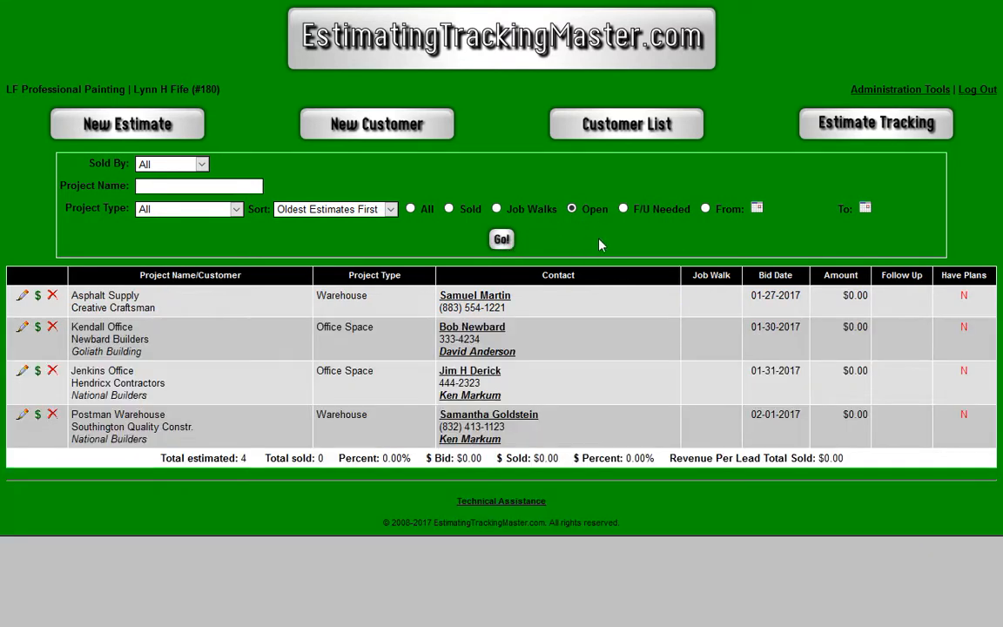